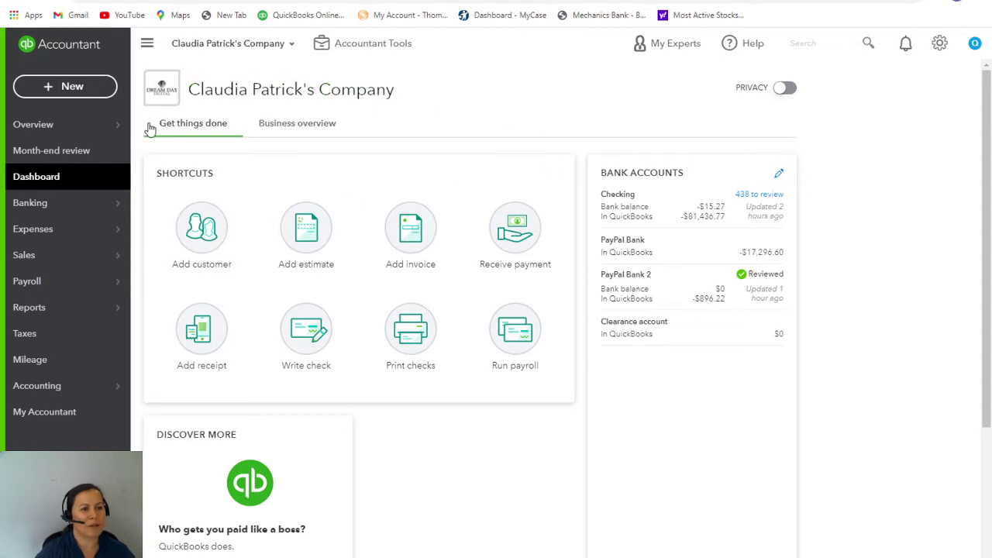
# Start a new invoice for the customer Best Client.
pyautogui.click(50, 92)
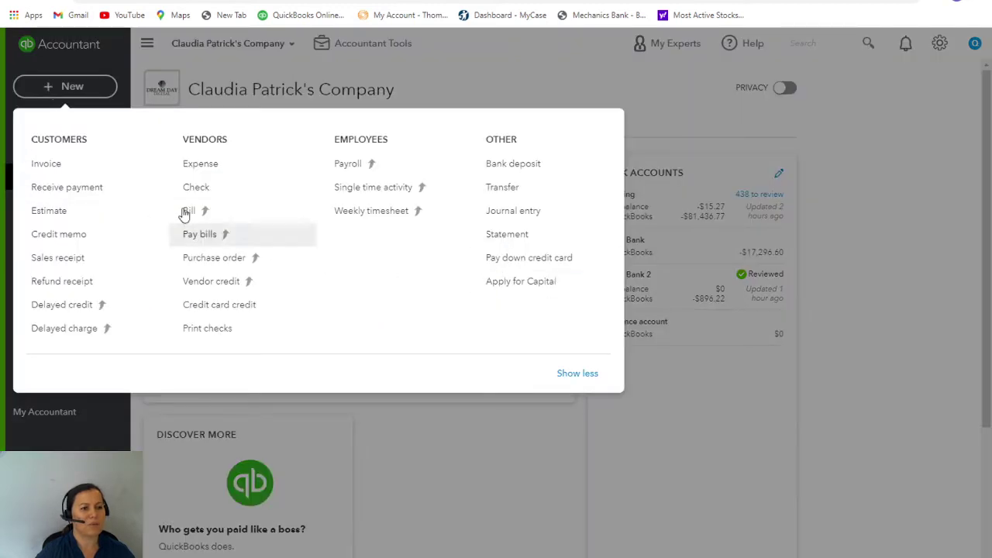
pyautogui.click(47, 170)
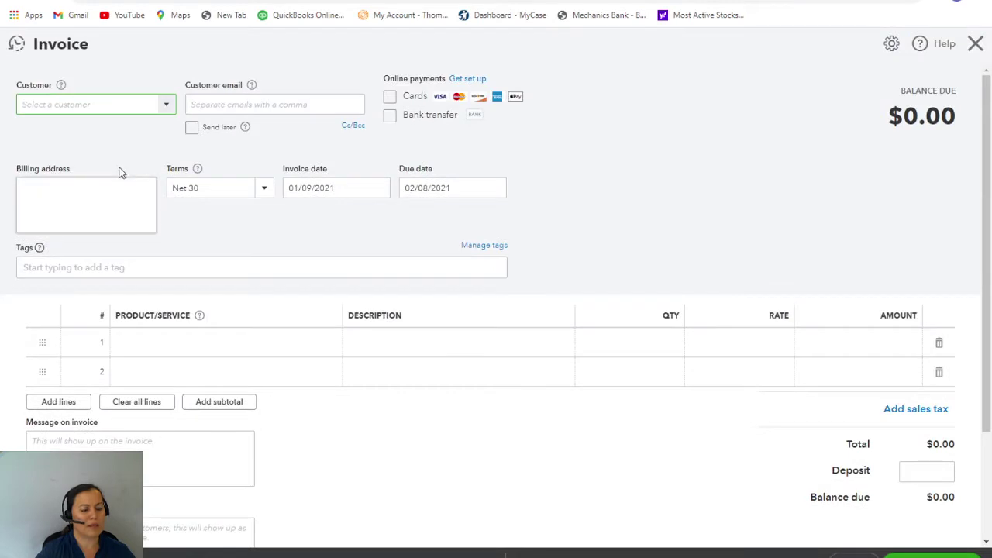
pyautogui.write('best')
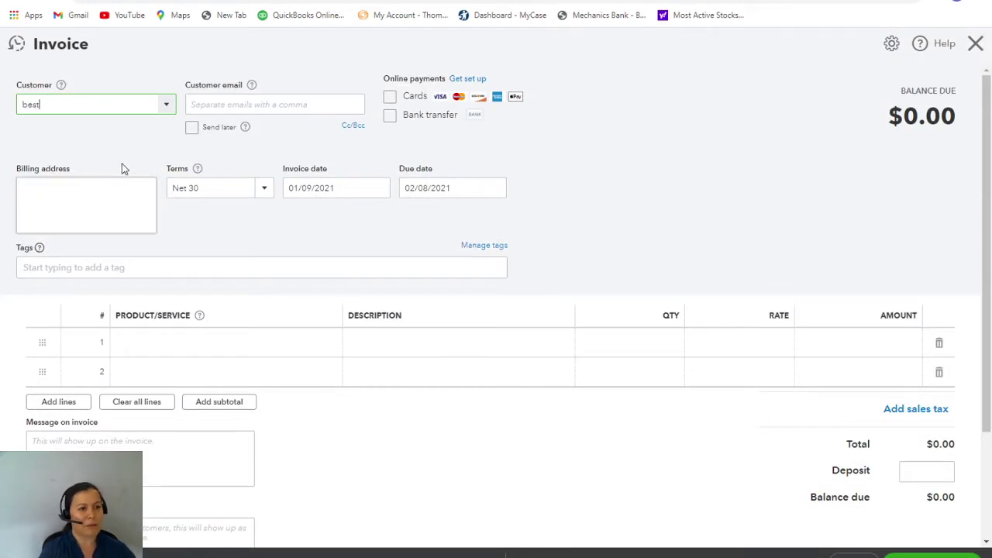
pyautogui.press('Return')
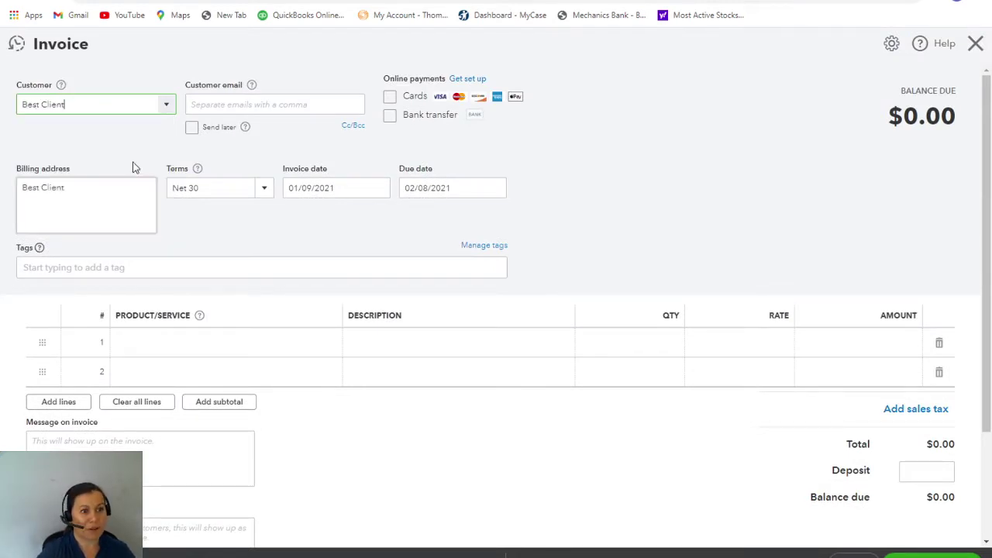
# Add the Sales item to the invoice's first line with an amount of 1,000.00.
pyautogui.click(236, 342)
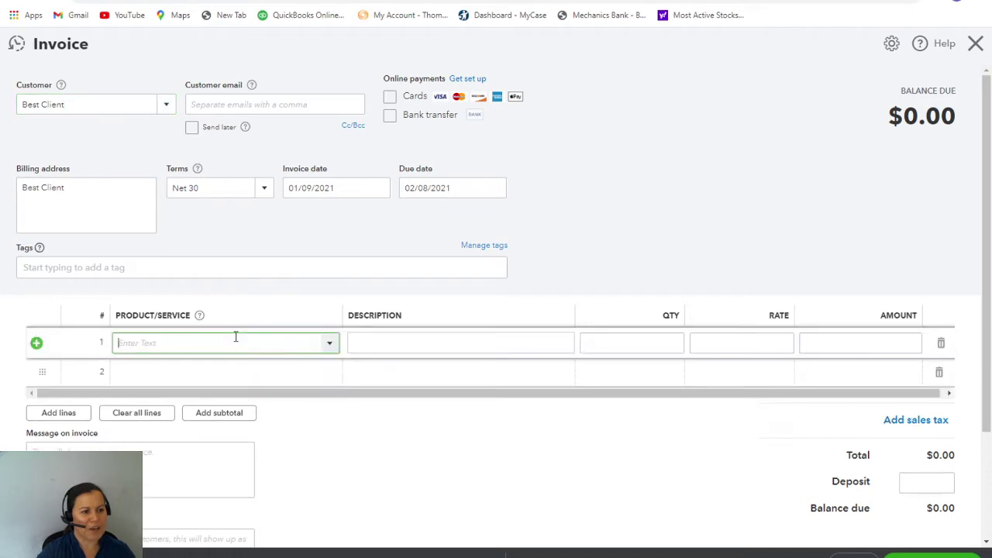
pyautogui.click(329, 343)
pyautogui.scroll(-2, 282, 464)
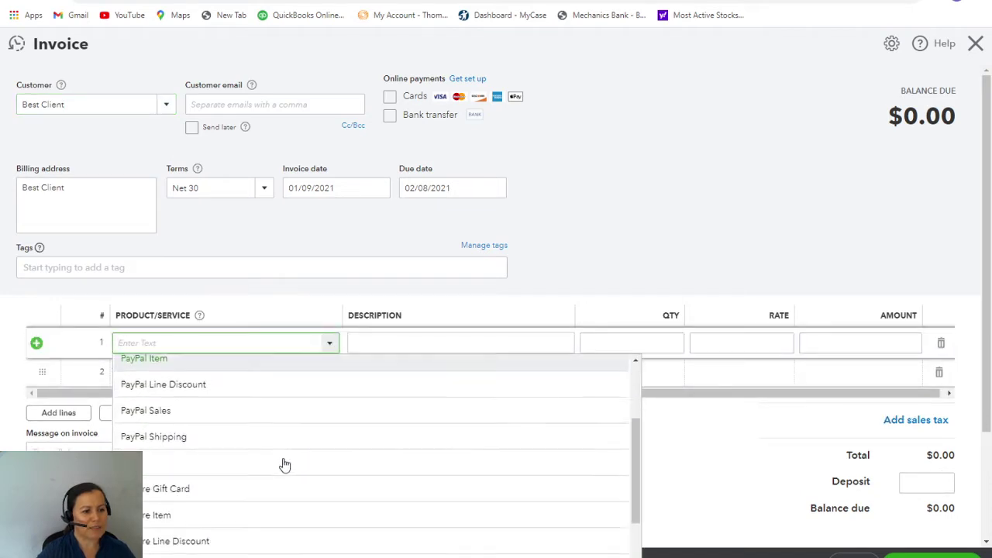
pyautogui.click(233, 443)
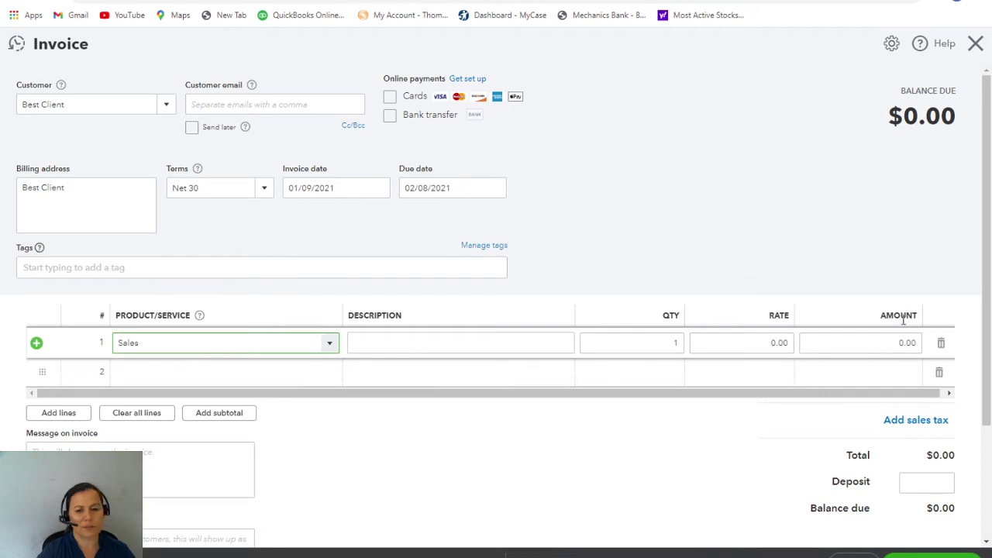
pyautogui.click(848, 346)
pyautogui.write('1')
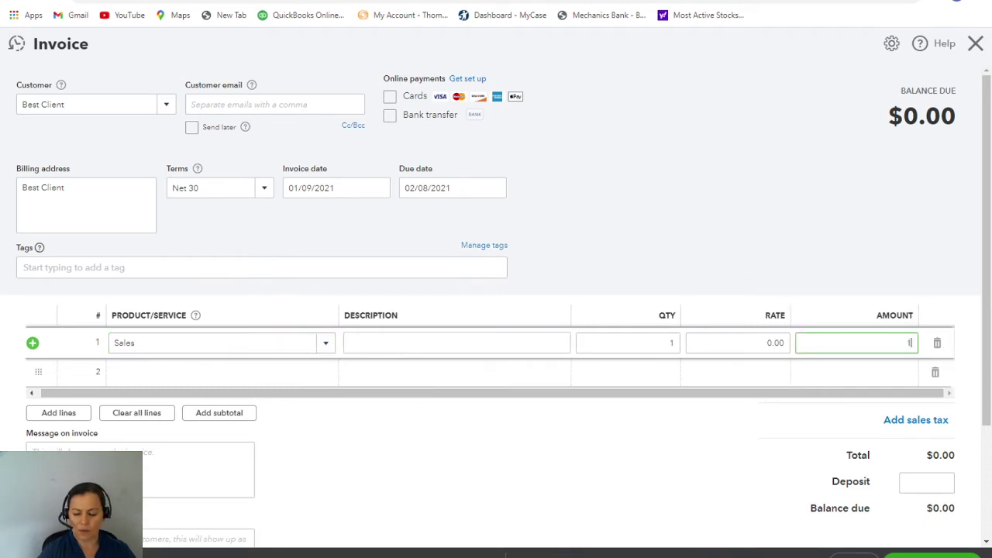
pyautogui.write(',000.00')
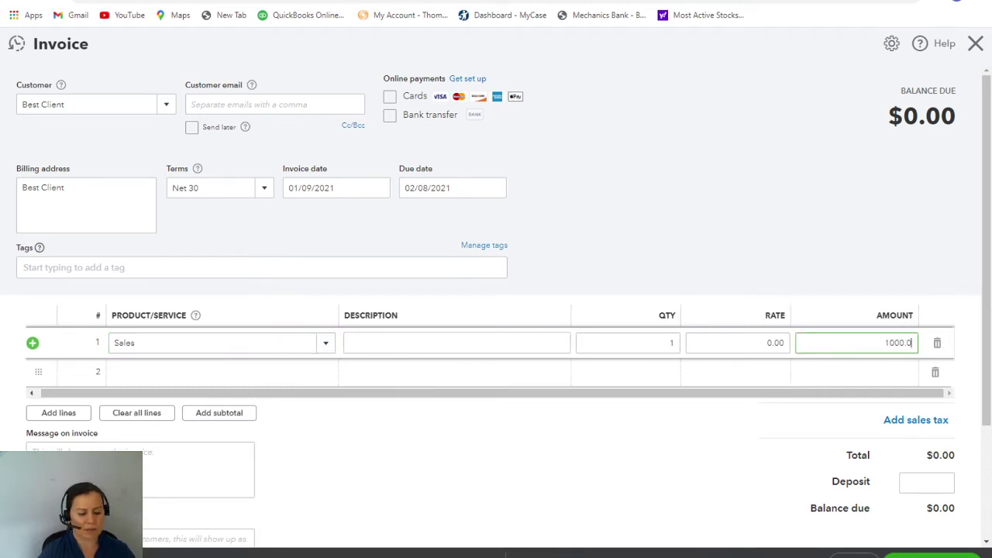
pyautogui.press('Tab')
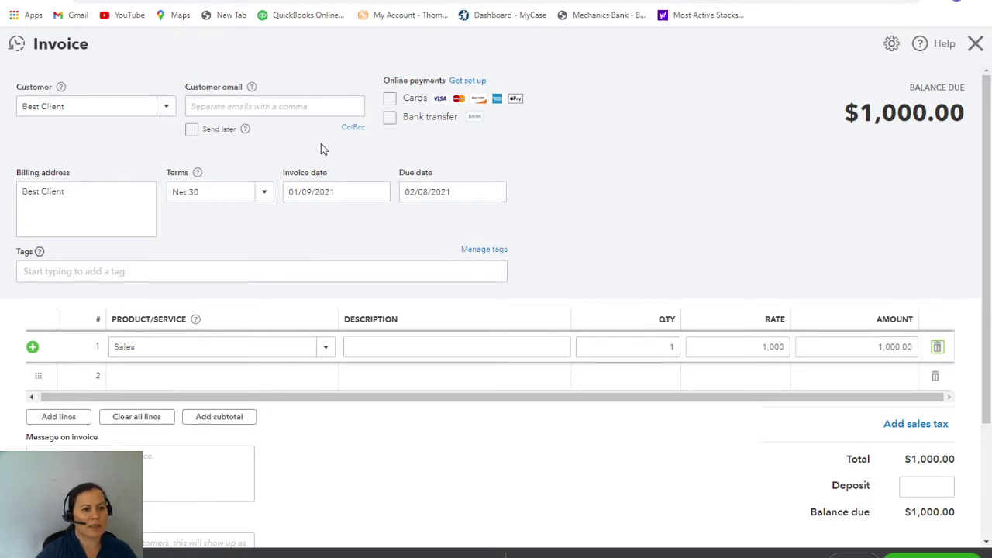
# Set the invoice terms to Due on receipt, then save and close the invoice.
pyautogui.click(264, 192)
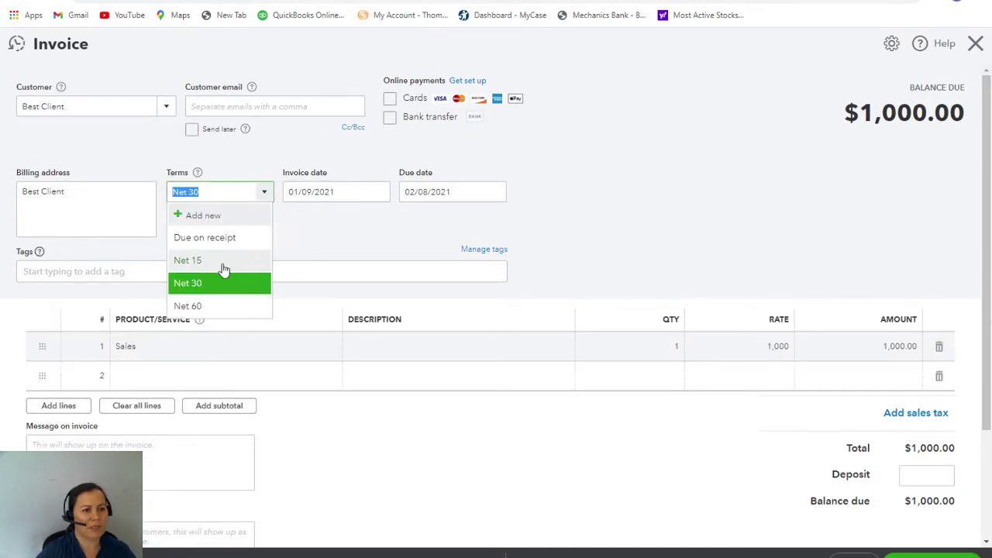
pyautogui.click(222, 239)
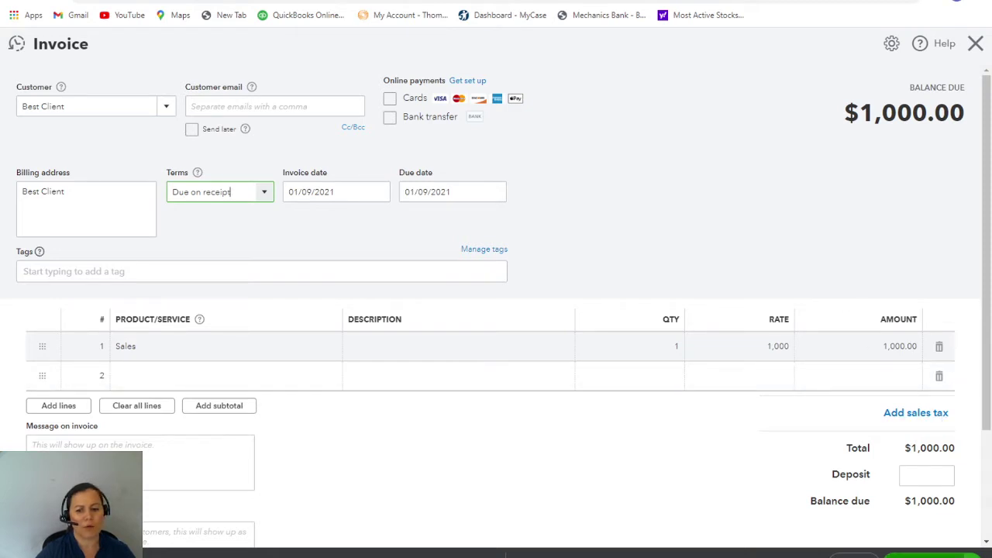
pyautogui.click(971, 555)
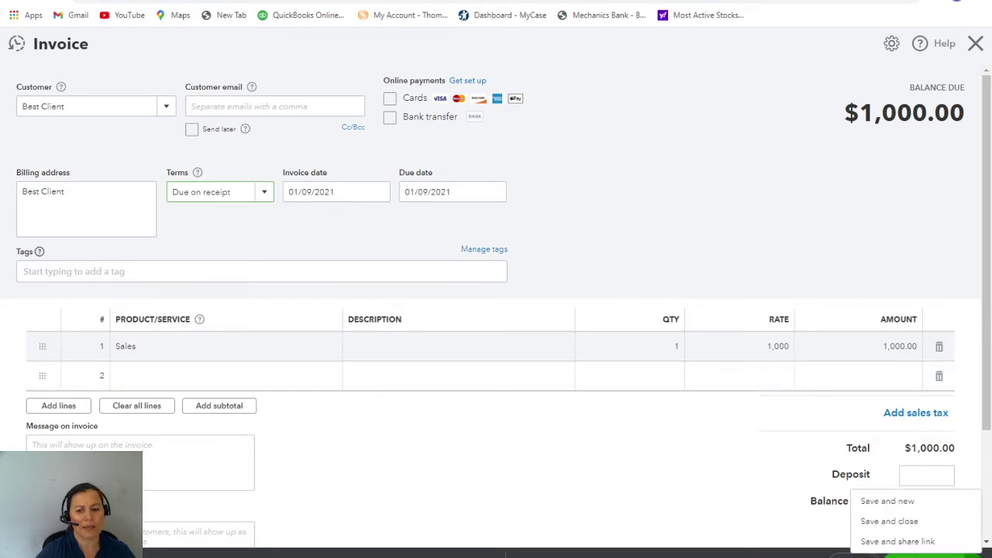
pyautogui.click(919, 523)
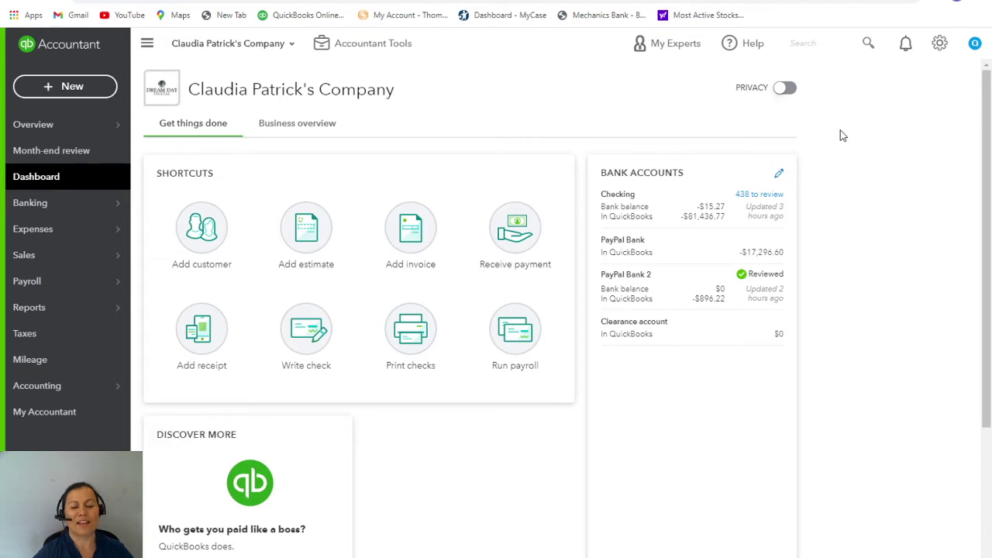
# Start a received payment for the customer Best Client.
pyautogui.click(46, 89)
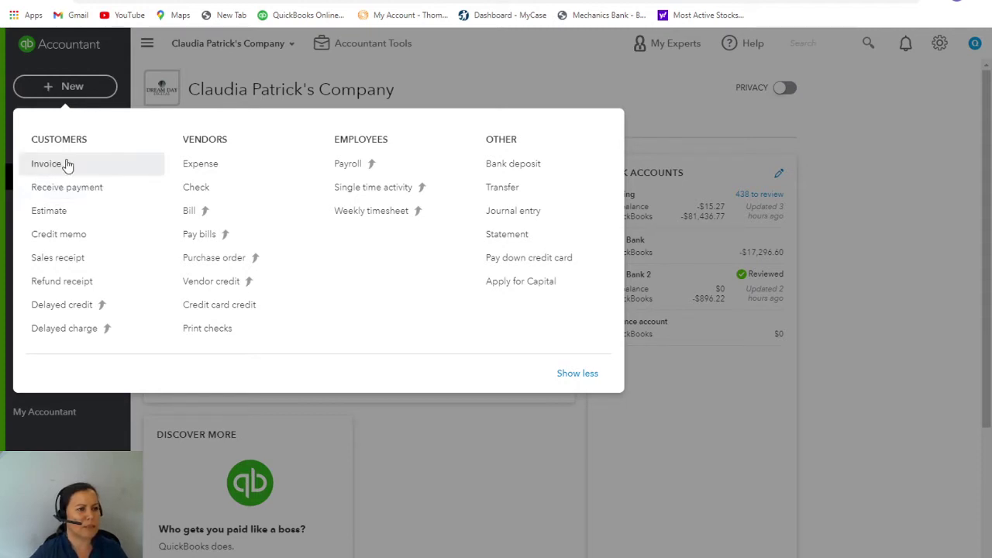
pyautogui.click(68, 188)
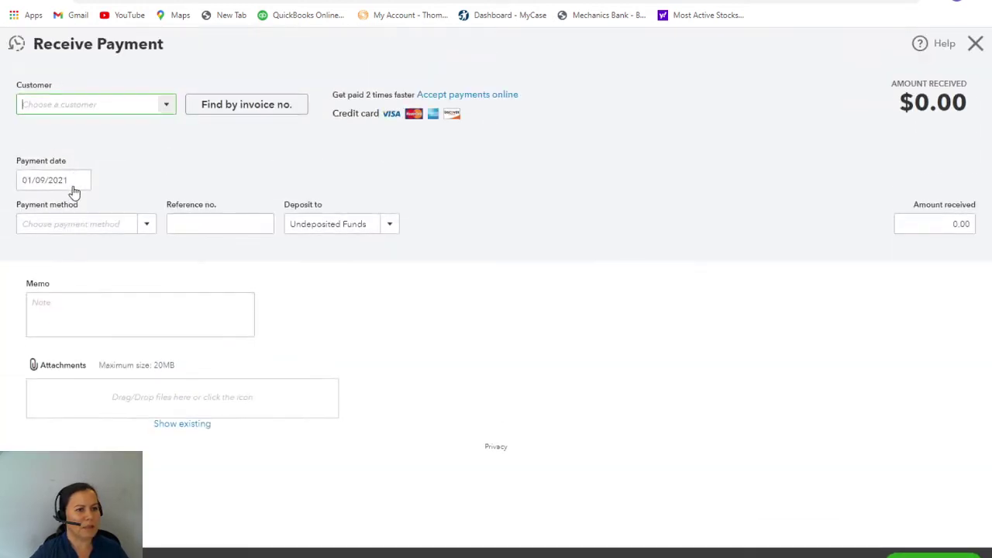
pyautogui.write('b')
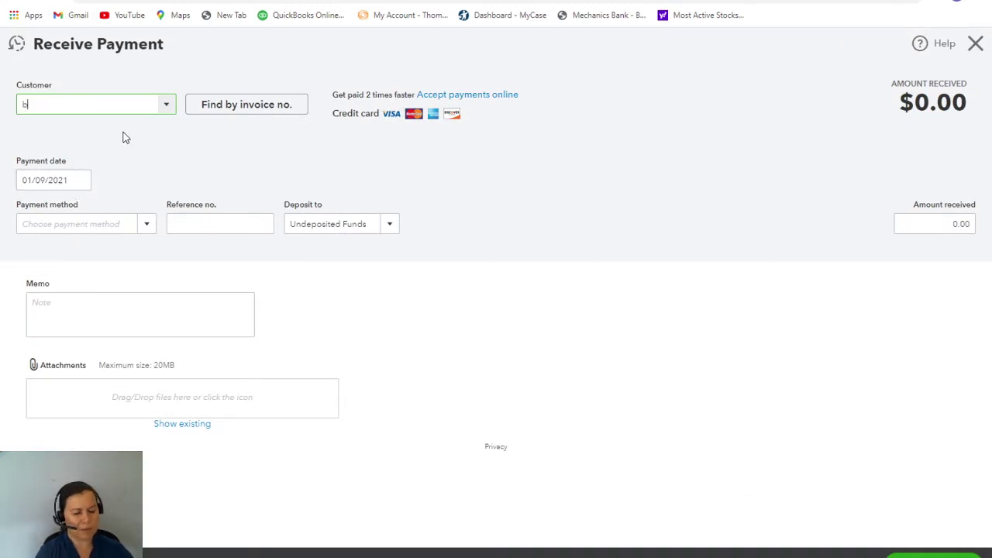
pyautogui.write('est clinet')
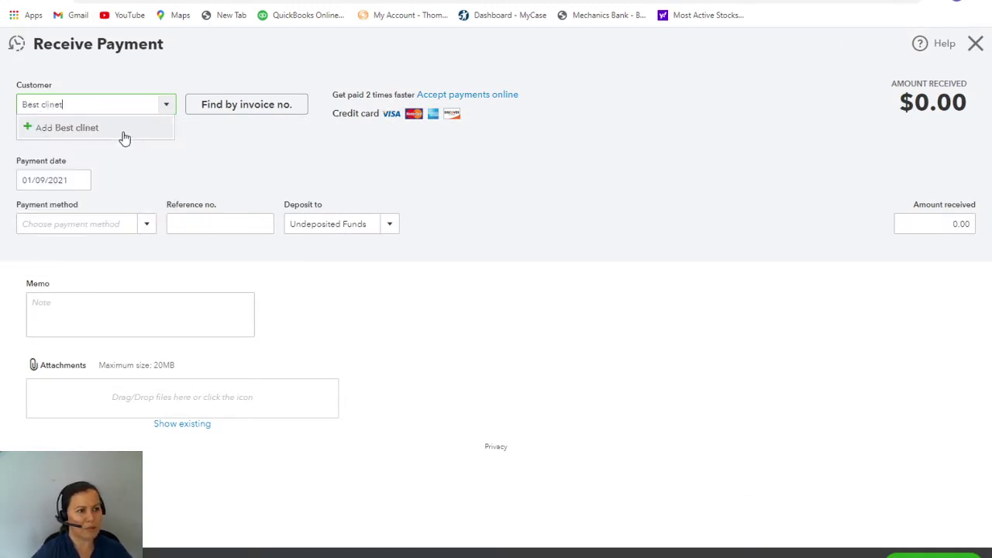
pyautogui.press('BackSpace')
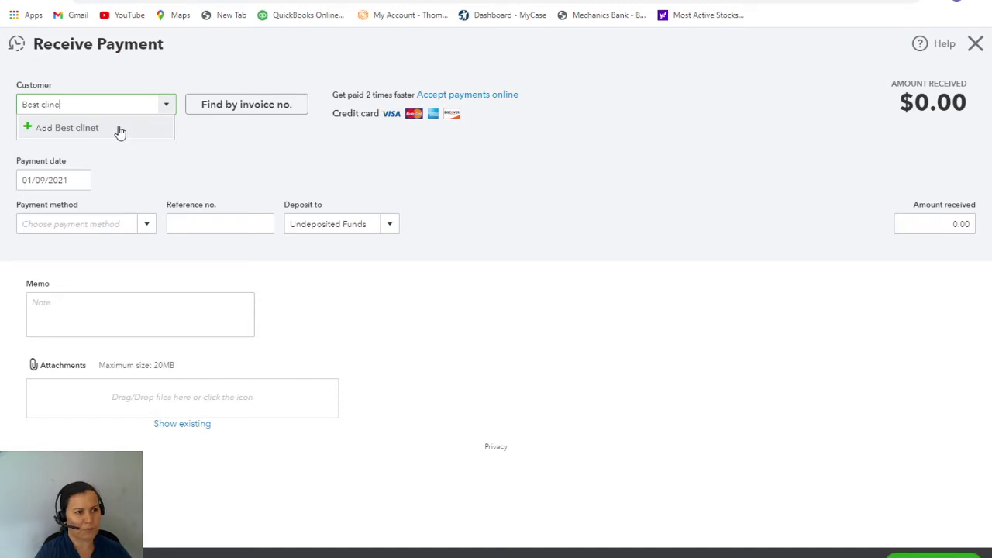
pyautogui.press('BackSpace')
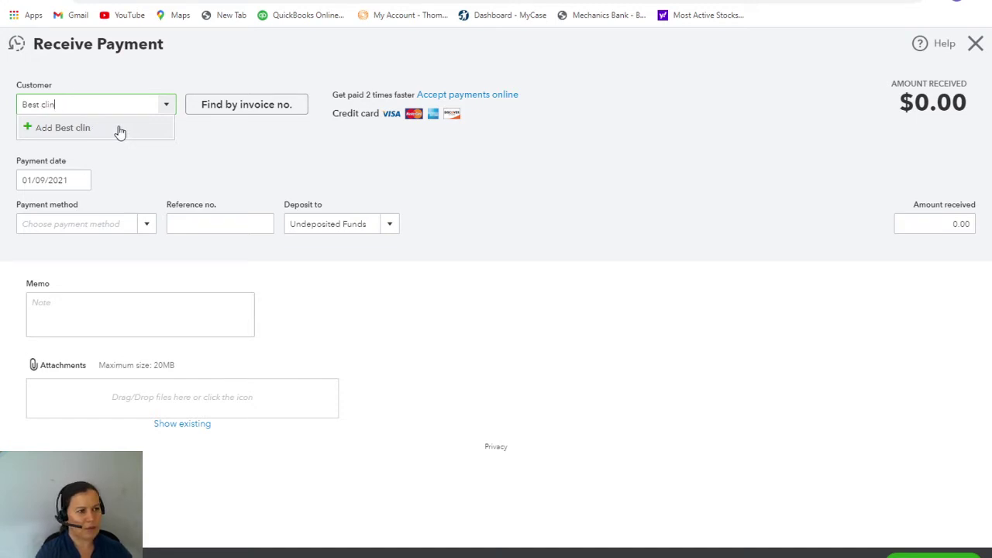
pyautogui.press('BackSpace')
pyautogui.press('BackSpace')
pyautogui.write('ient')
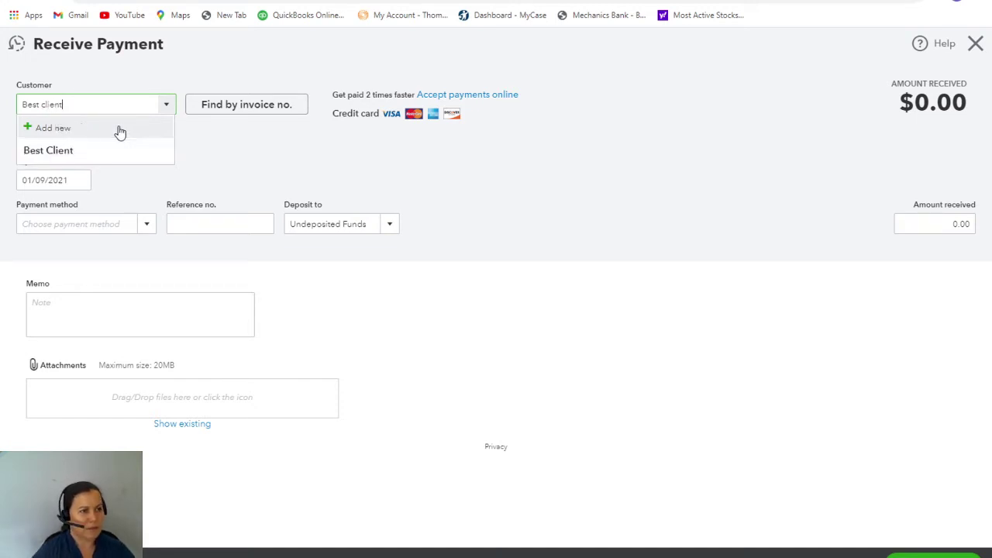
pyautogui.click(85, 151)
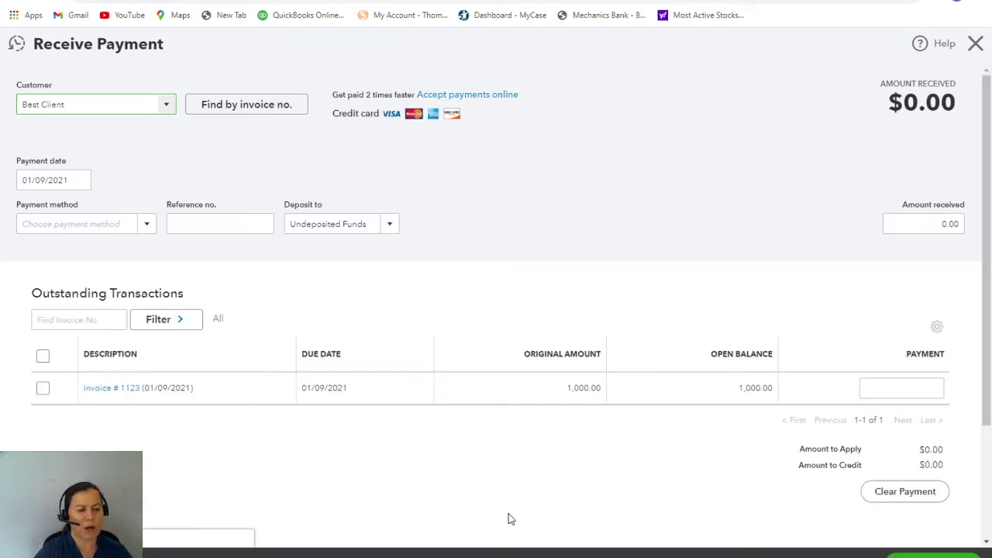
# Apply the payment in full to Best Client's outstanding invoice, save it to Undeposited Funds and close the form.
pyautogui.click(43, 389)
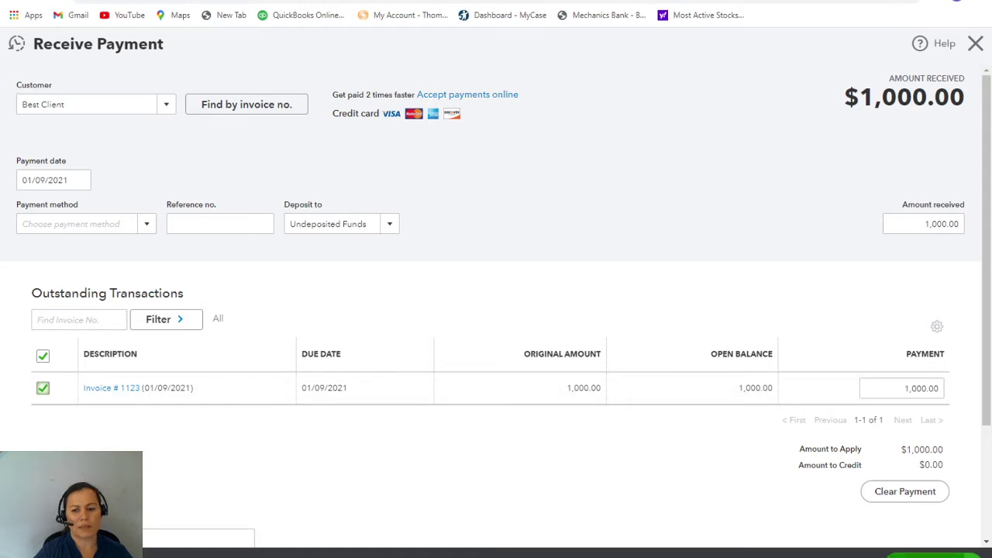
pyautogui.click(934, 555)
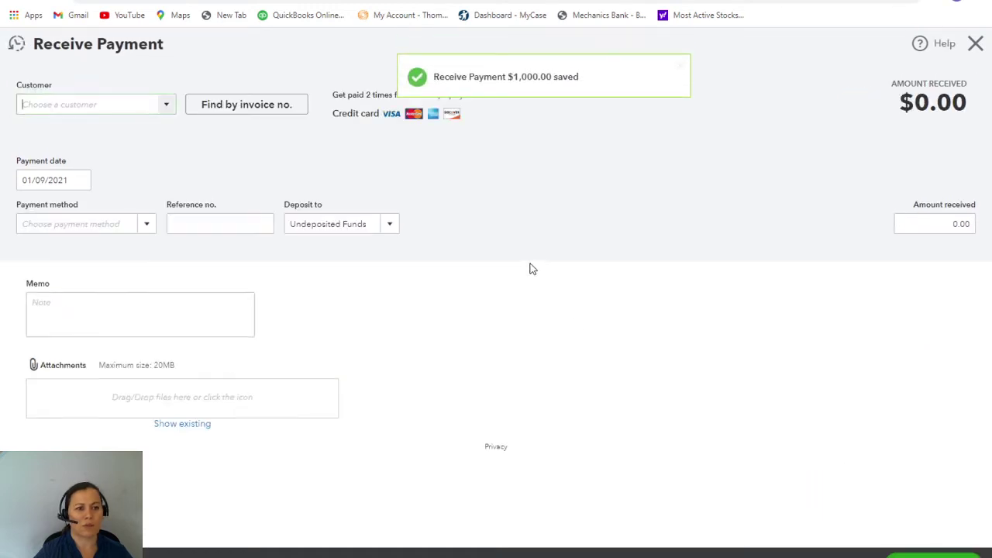
pyautogui.click(975, 43)
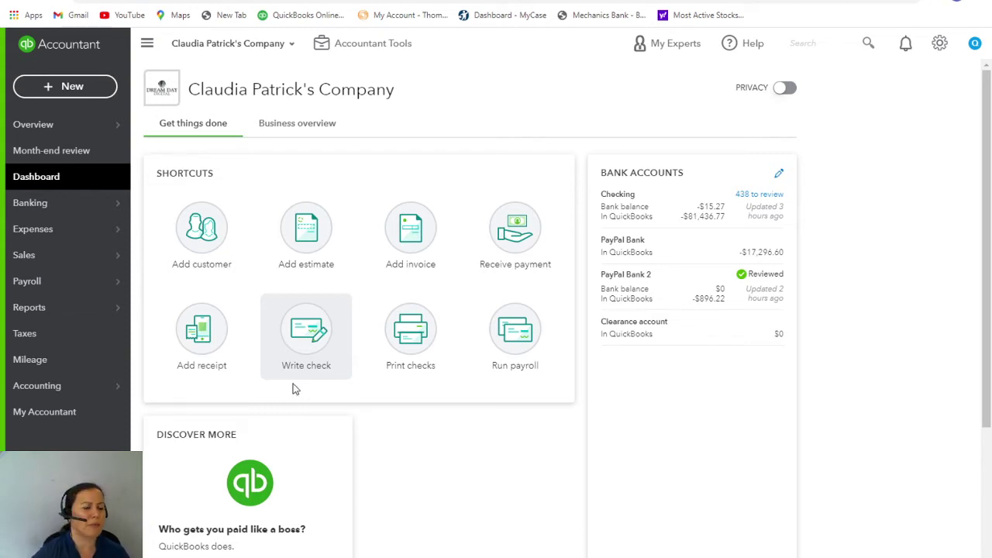
# Start a bank deposit that includes only the Best Client payment.
pyautogui.click(53, 91)
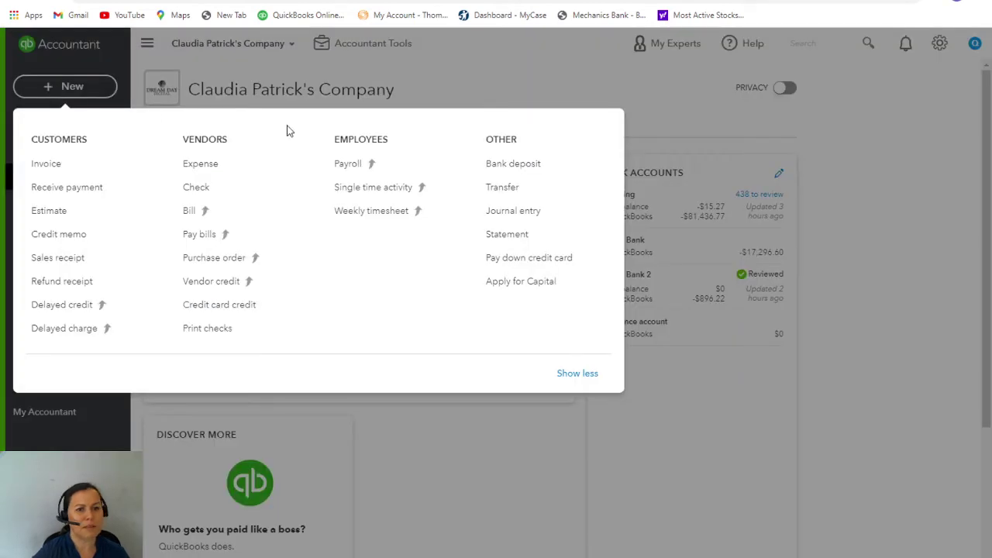
pyautogui.click(508, 165)
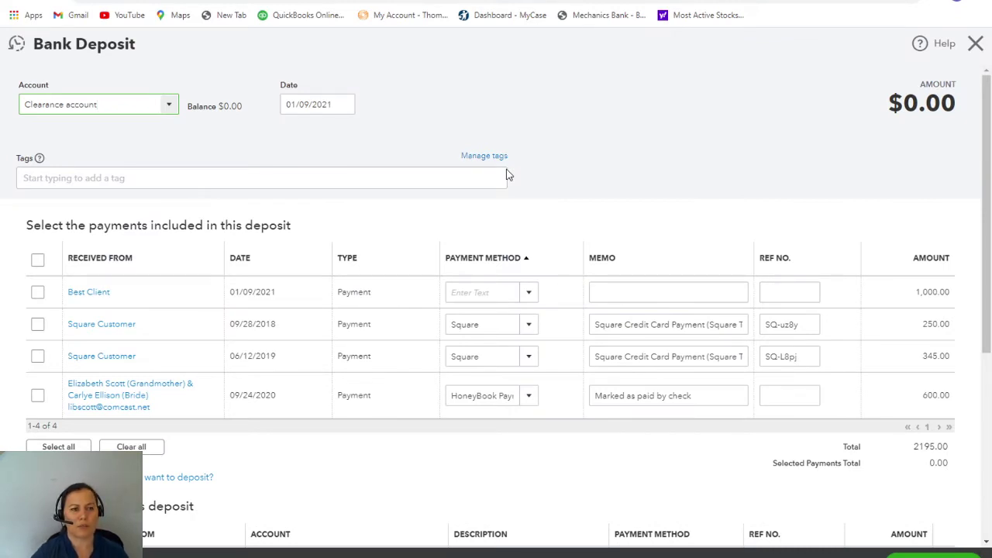
pyautogui.click(36, 294)
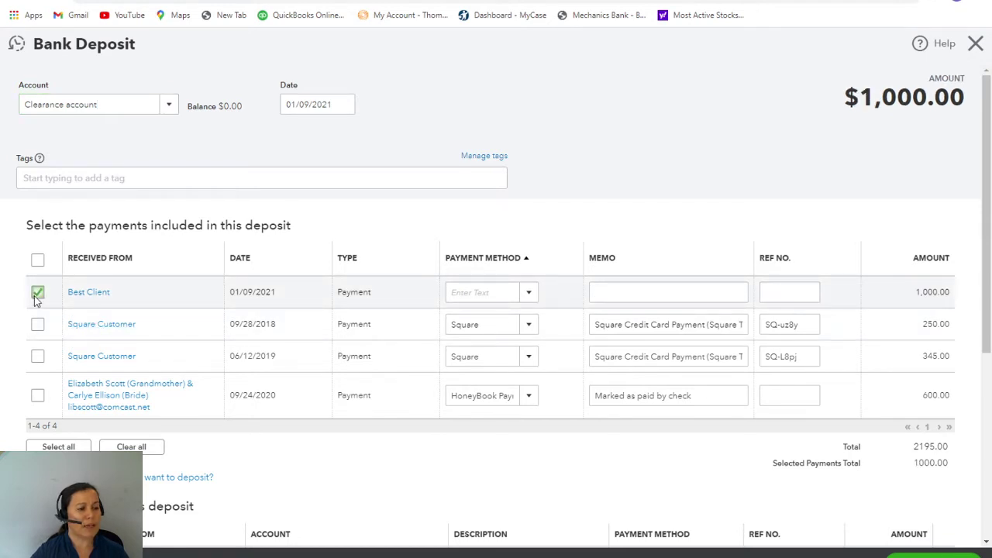
pyautogui.click(37, 395)
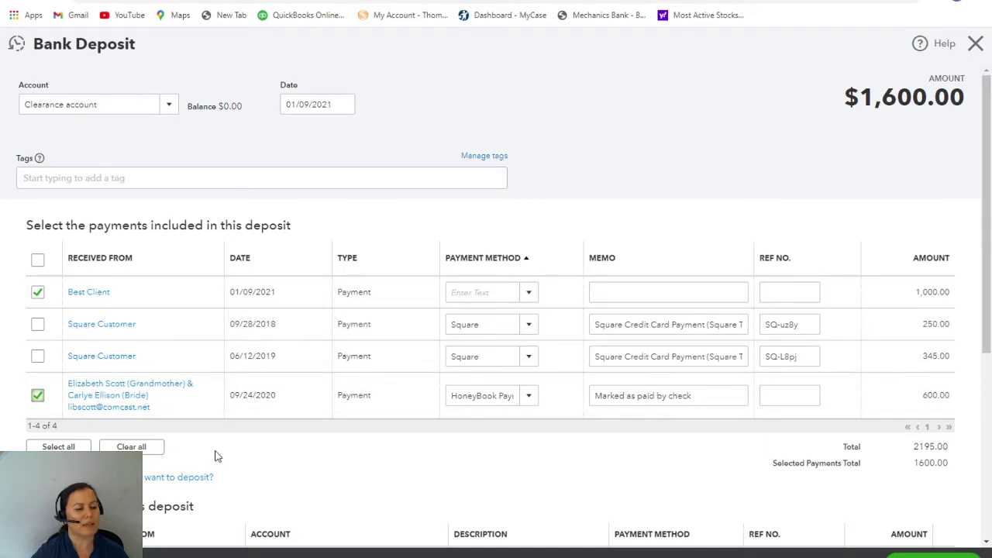
pyautogui.click(41, 401)
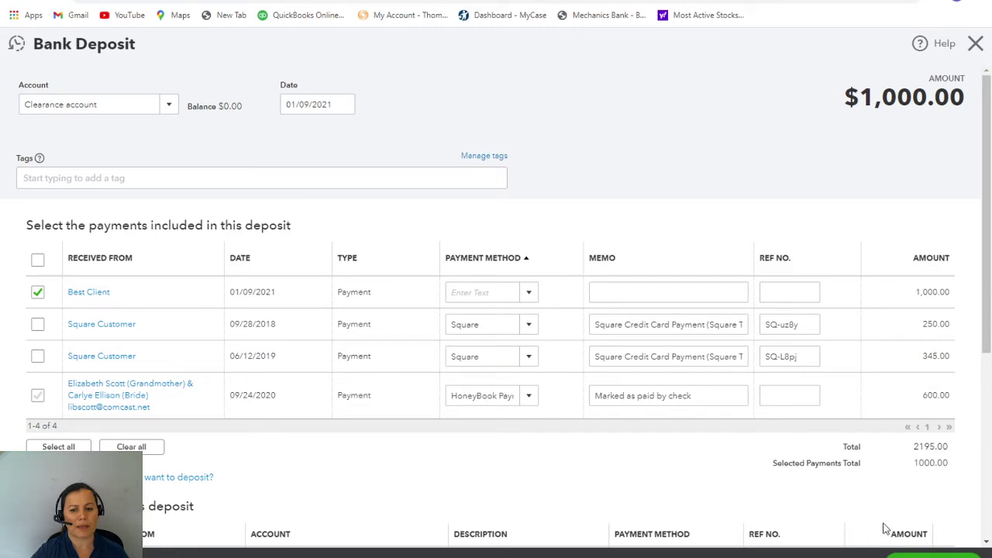
# Set the deposit account to Checking, then save and close the bank deposit.
pyautogui.click(163, 108)
pyautogui.click(62, 149)
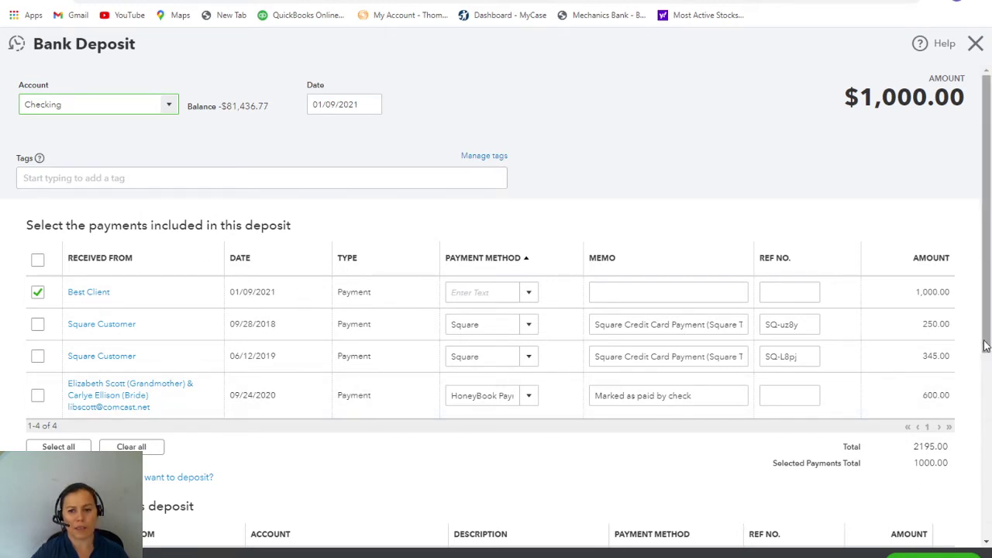
pyautogui.scroll(-1, 986, 233)
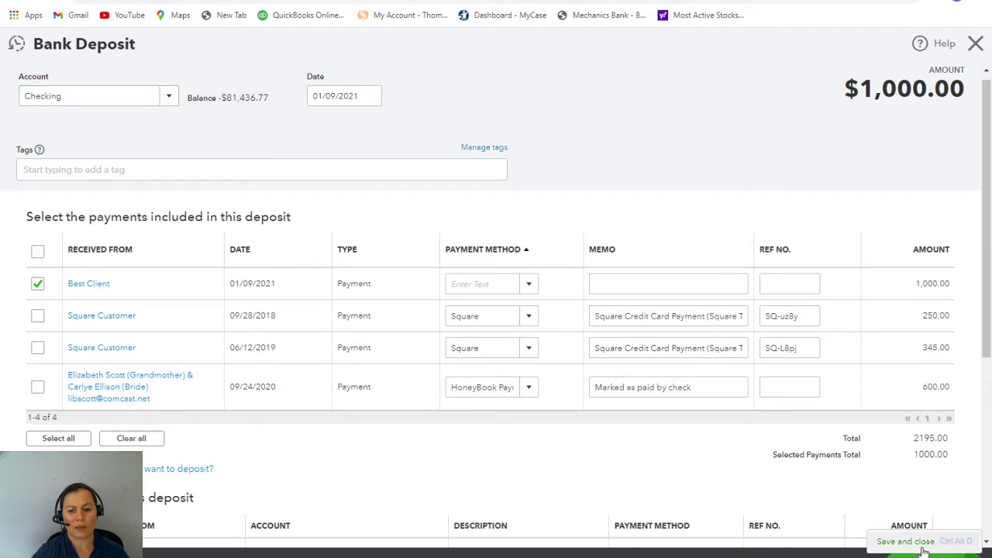
pyautogui.click(907, 549)
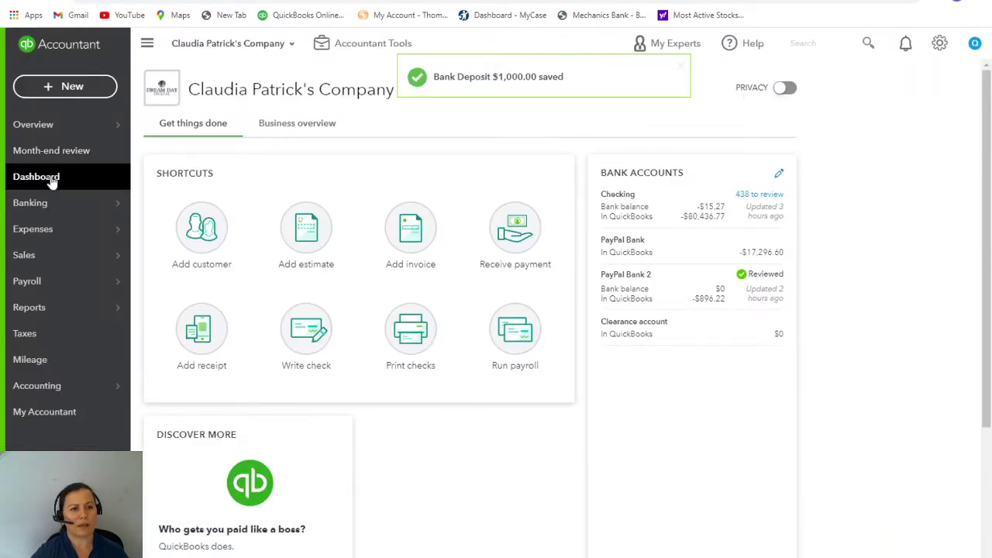
# Open the Checking account's transactions for review in Banking and expand the $600.00 Zelle transaction dated 01/04/2021.
pyautogui.moveTo(93, 207)
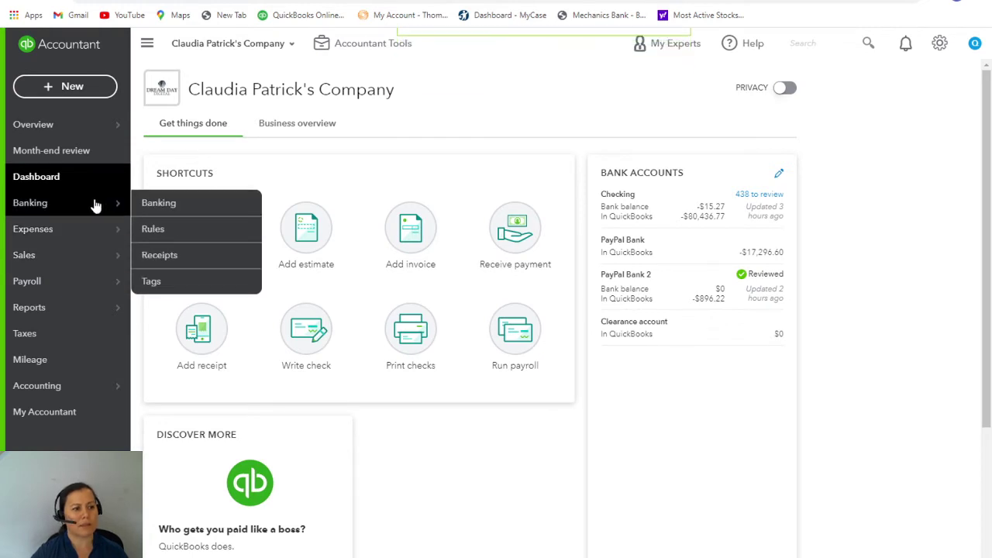
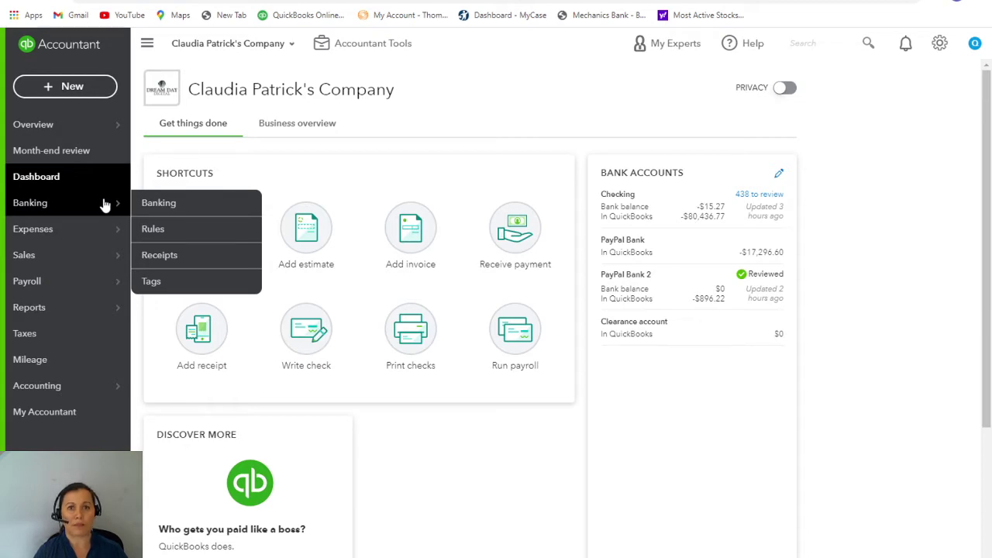
pyautogui.click(152, 203)
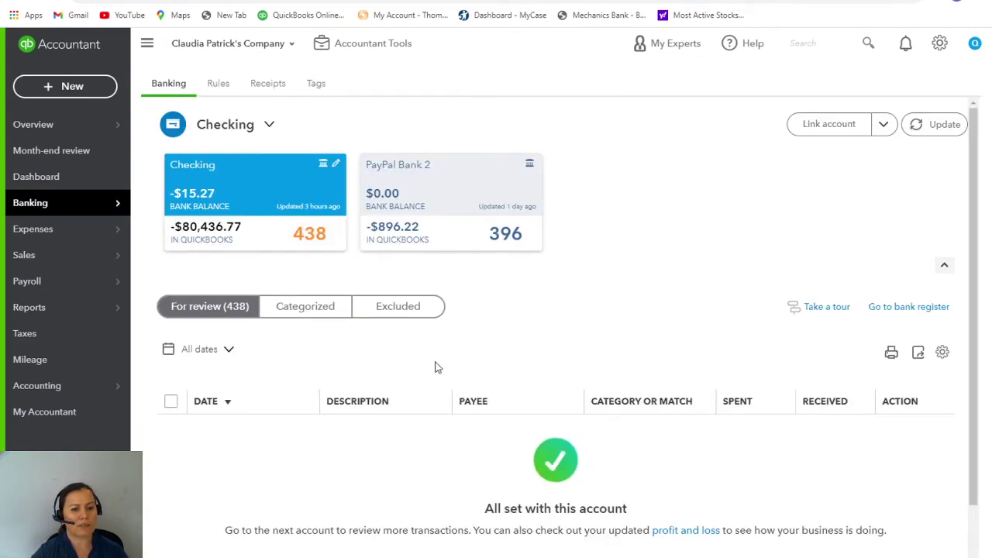
pyautogui.scroll(-3, 436, 366)
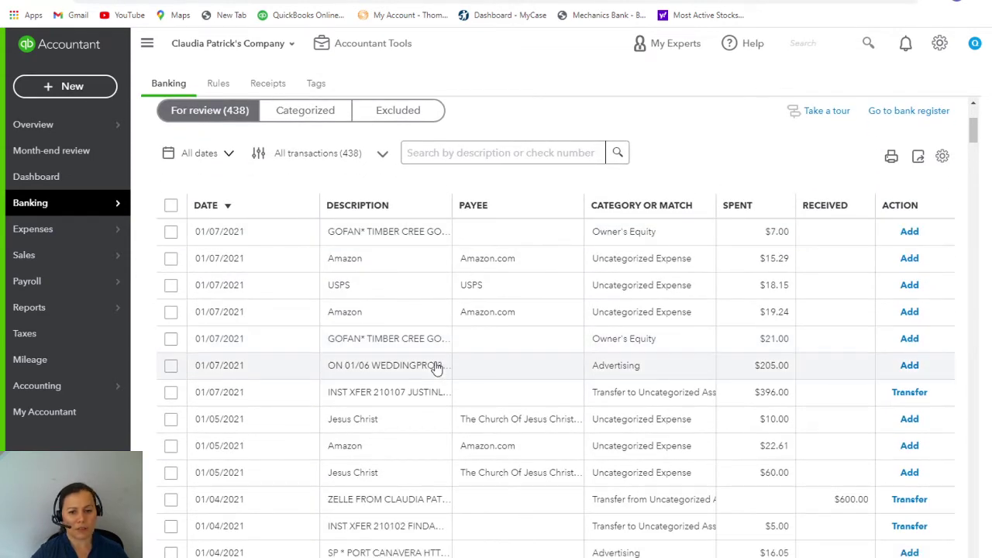
pyautogui.scroll(-3, 560, 457)
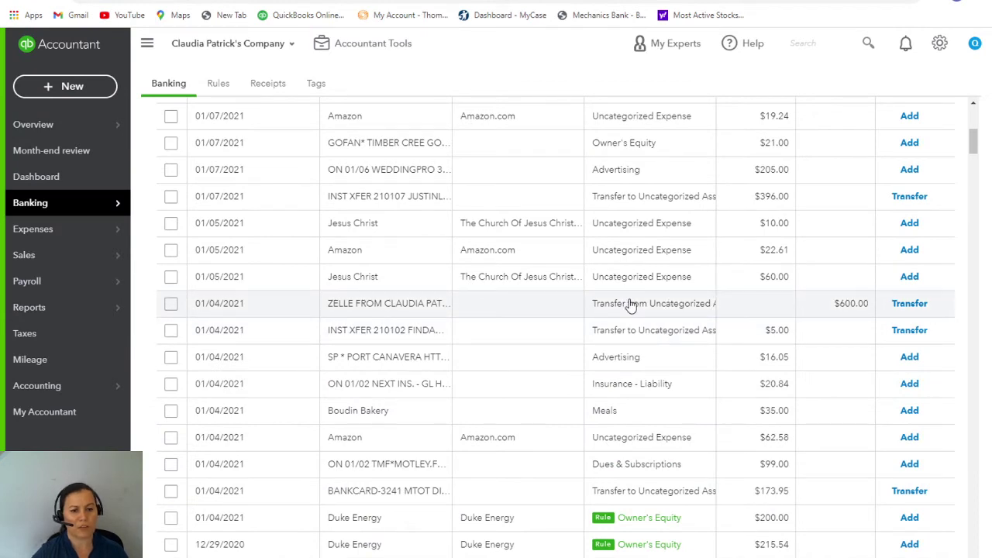
pyautogui.click(631, 305)
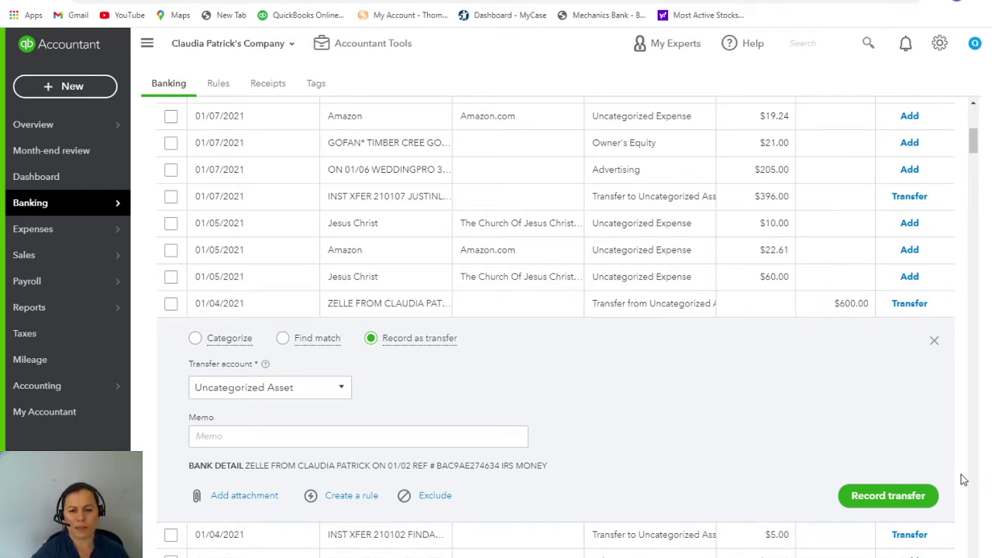
# Try to match the $600.00 Zelle transaction with the $286.00 deposit, and leave the matching form without saving.
pyautogui.click(281, 339)
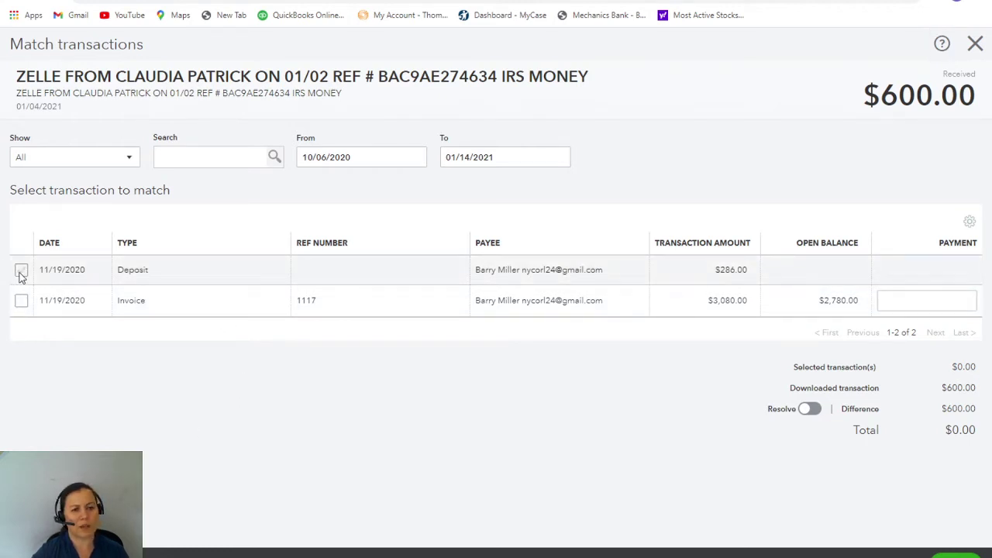
pyautogui.click(21, 271)
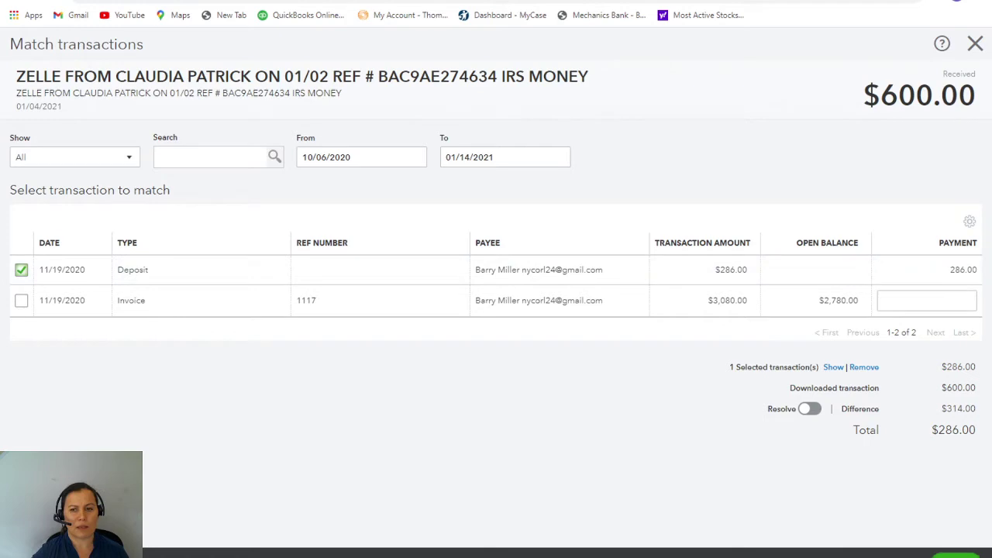
pyautogui.click(975, 43)
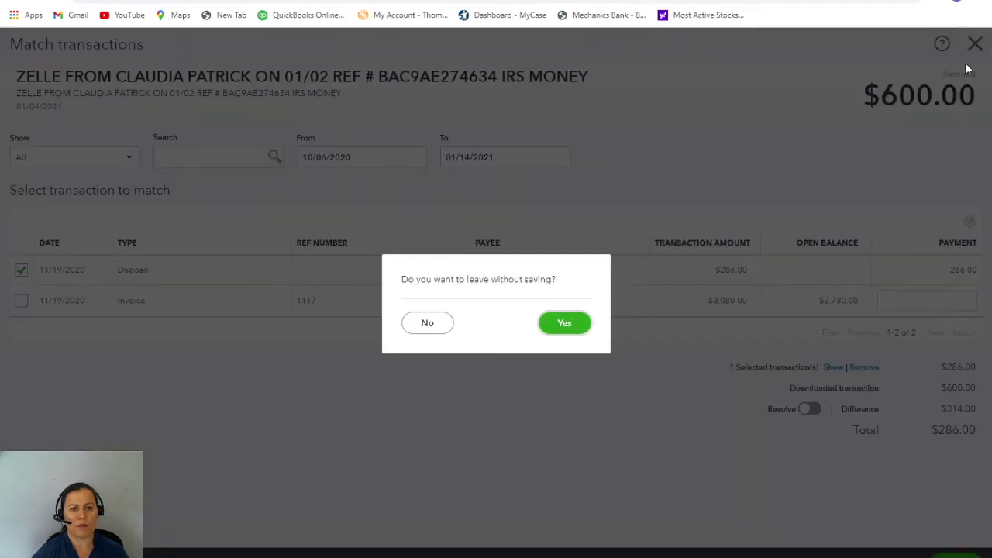
pyautogui.click(567, 323)
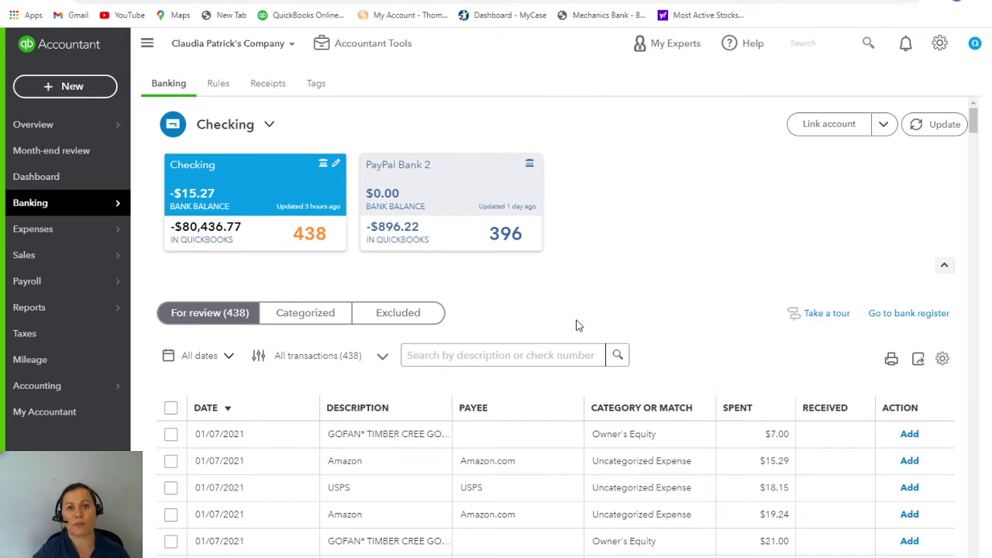
# Open the full list of recent deposits from a new bank deposit form and open the $1,000.00 Best Client deposit.
pyautogui.click(49, 90)
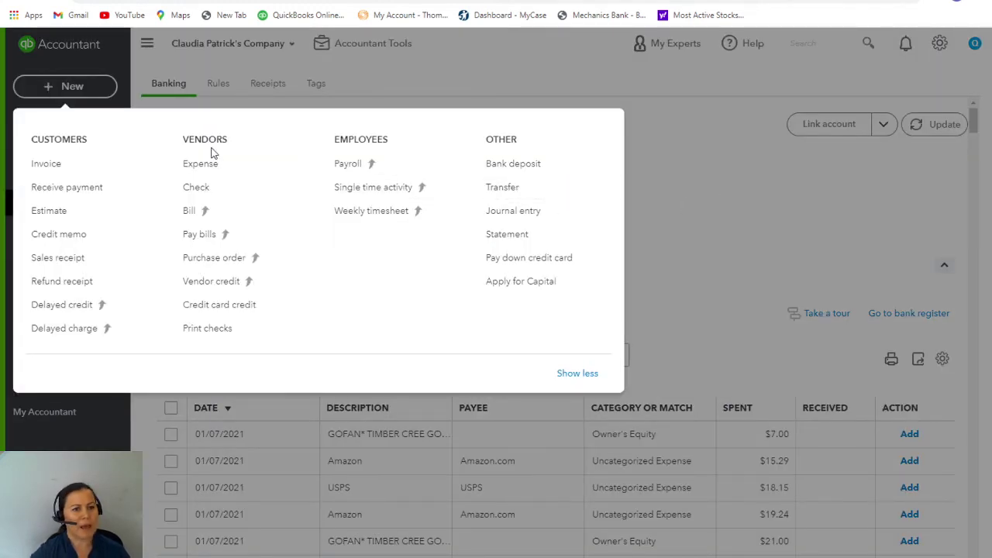
pyautogui.click(513, 165)
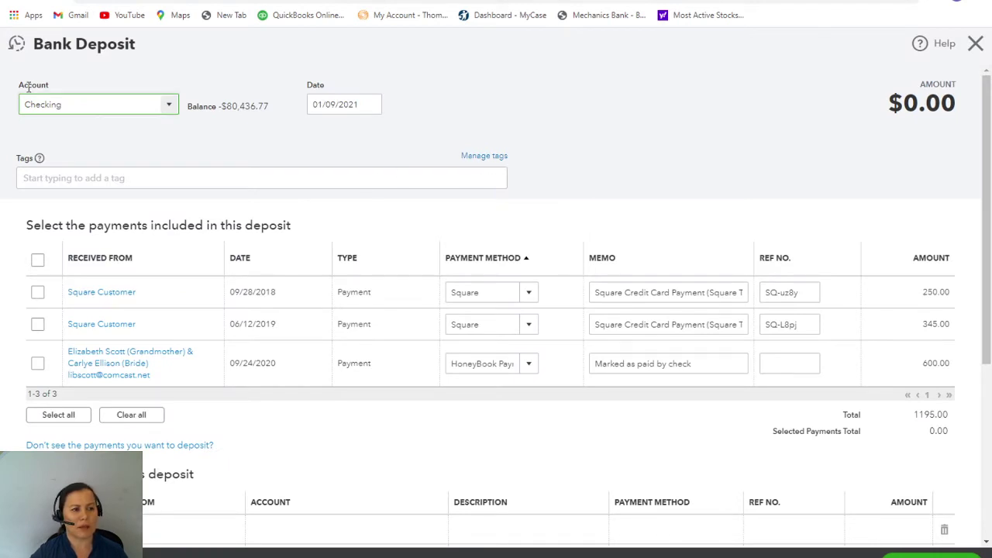
pyautogui.click(19, 47)
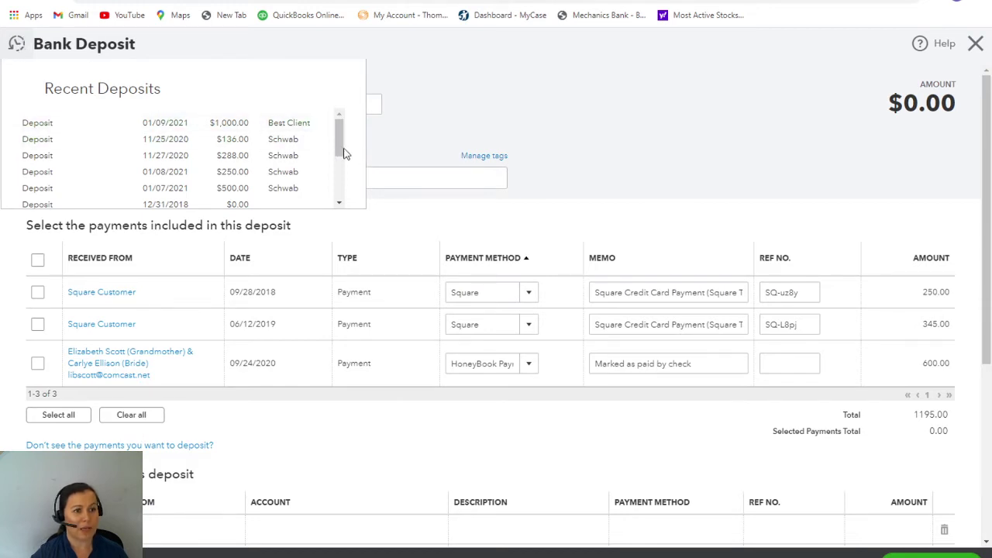
pyautogui.moveTo(339, 132); pyautogui.dragTo(333, 213)
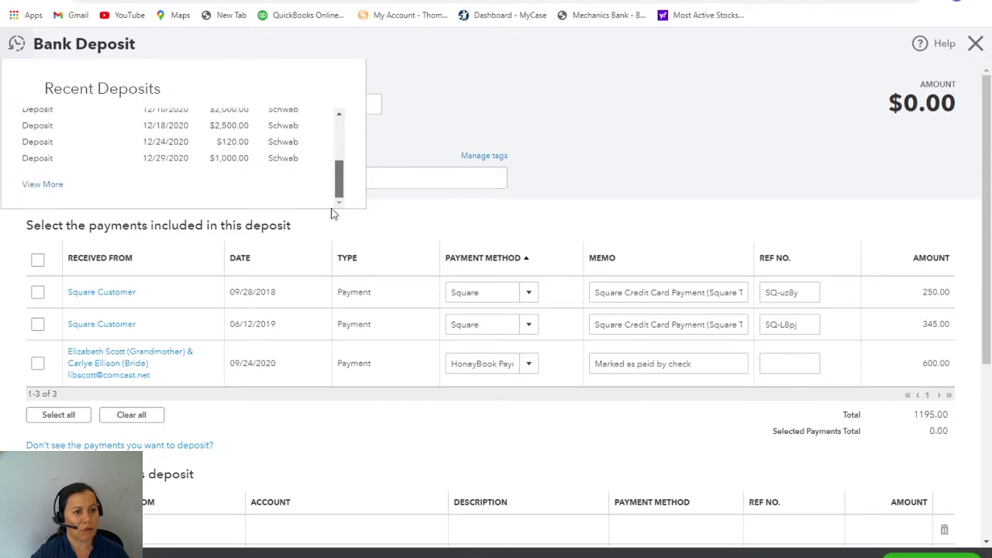
pyautogui.click(43, 186)
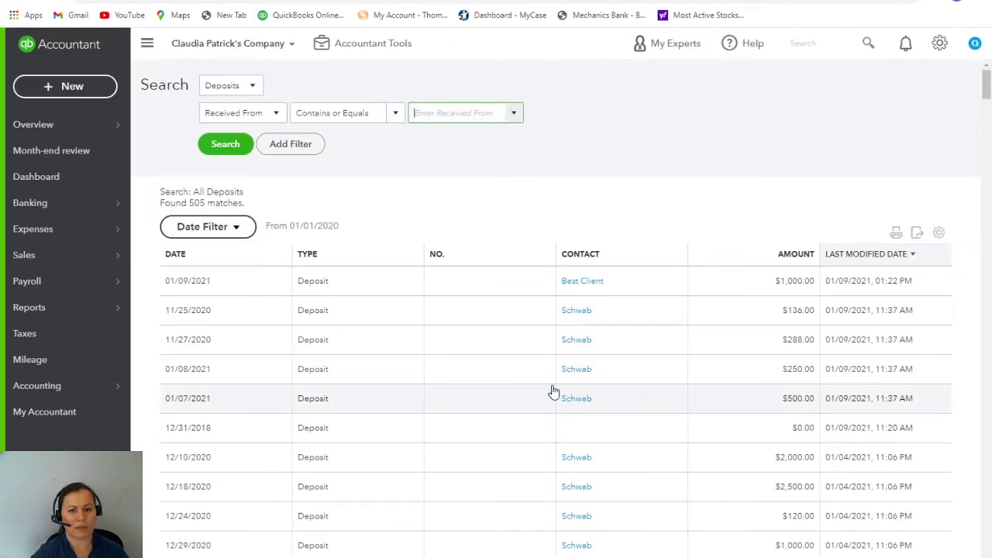
pyautogui.click(784, 286)
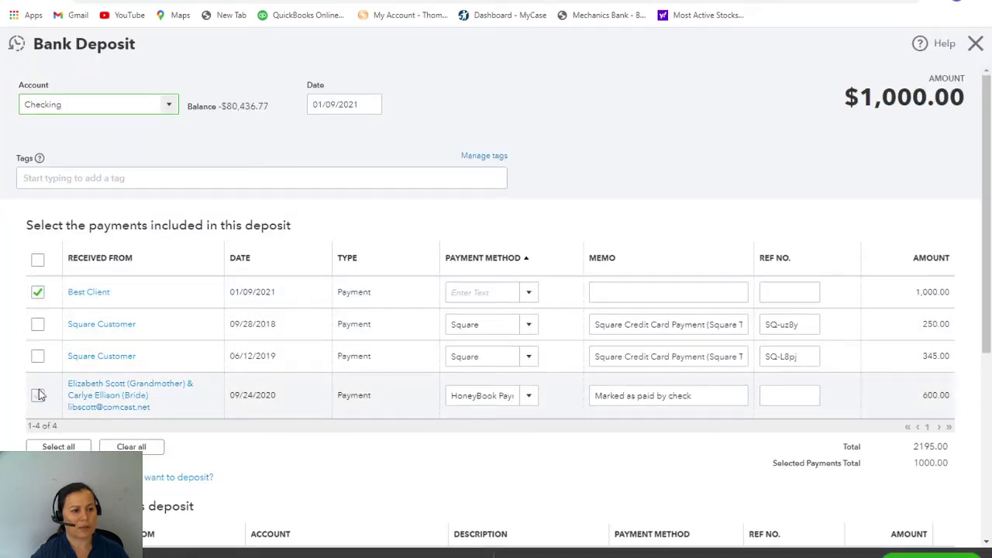
# Try replacing the Best Client payment with the $600.00 payment in the bank deposit, and close it without saving.
pyautogui.click(38, 293)
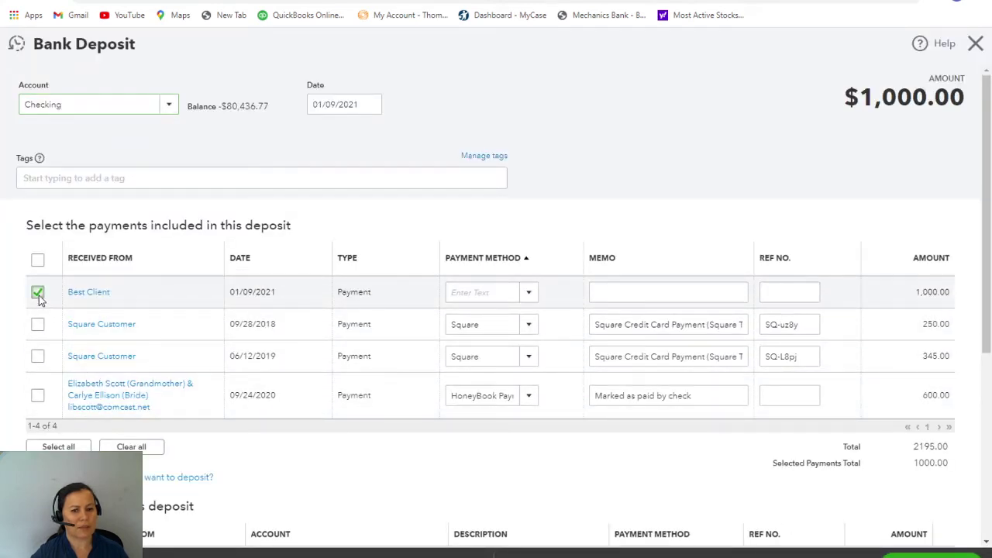
pyautogui.click(37, 395)
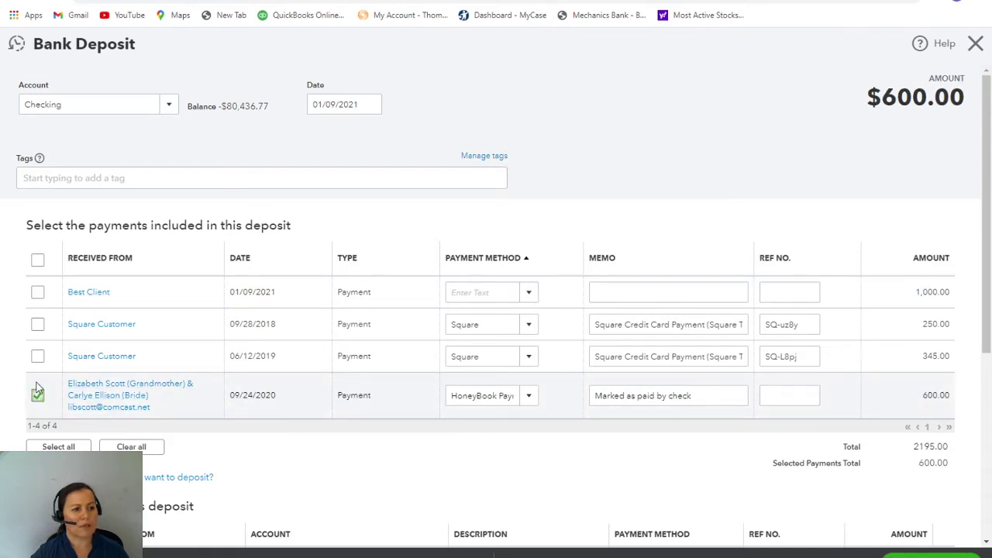
pyautogui.click(974, 62)
pyautogui.click(565, 337)
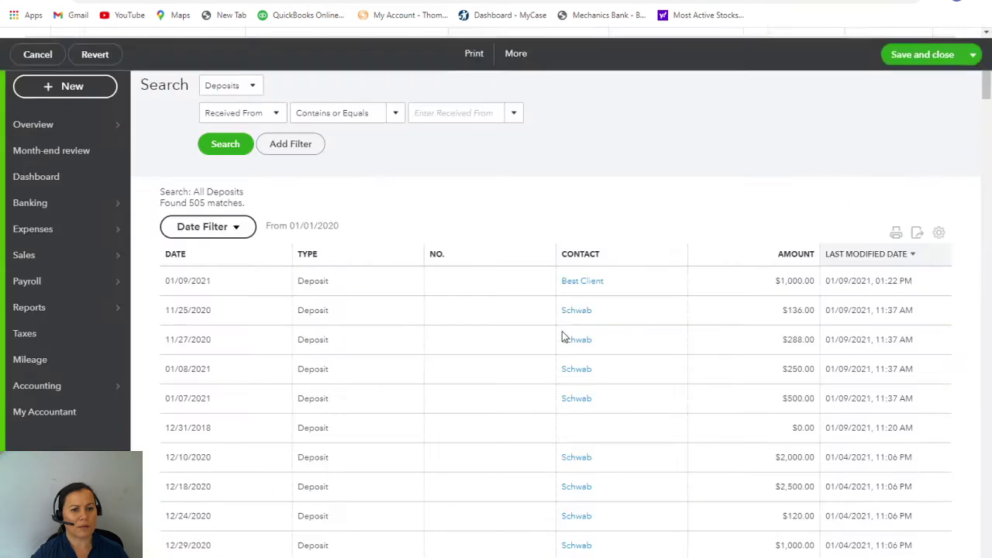
# Open Best Client's $1,000.00 invoice, No. 1123, from the recent invoices of a new invoice form.
pyautogui.click(53, 90)
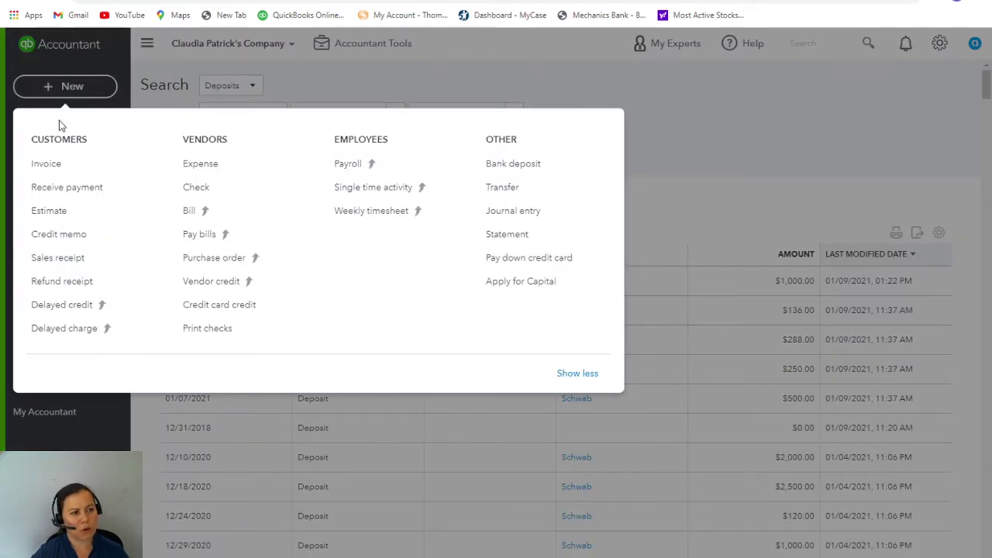
pyautogui.click(61, 169)
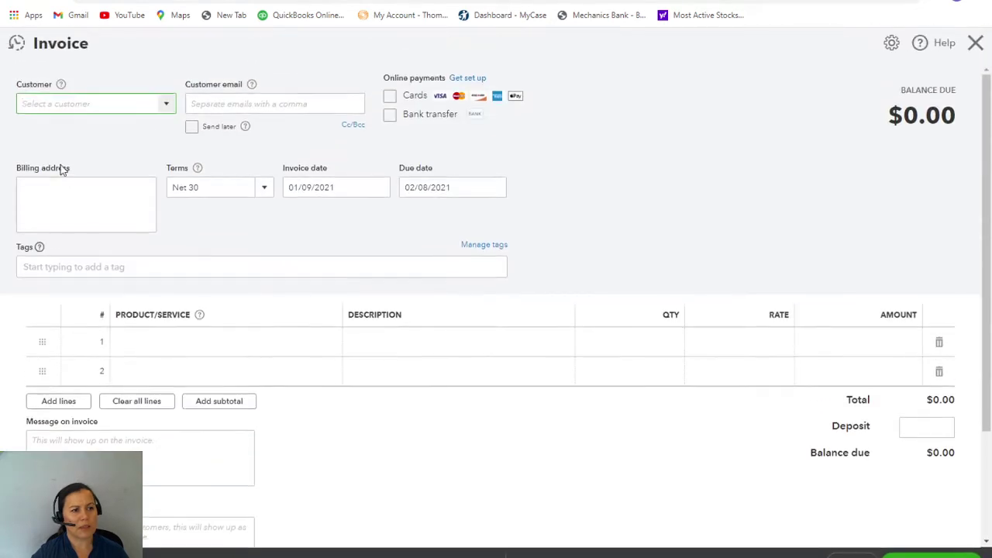
pyautogui.click(17, 45)
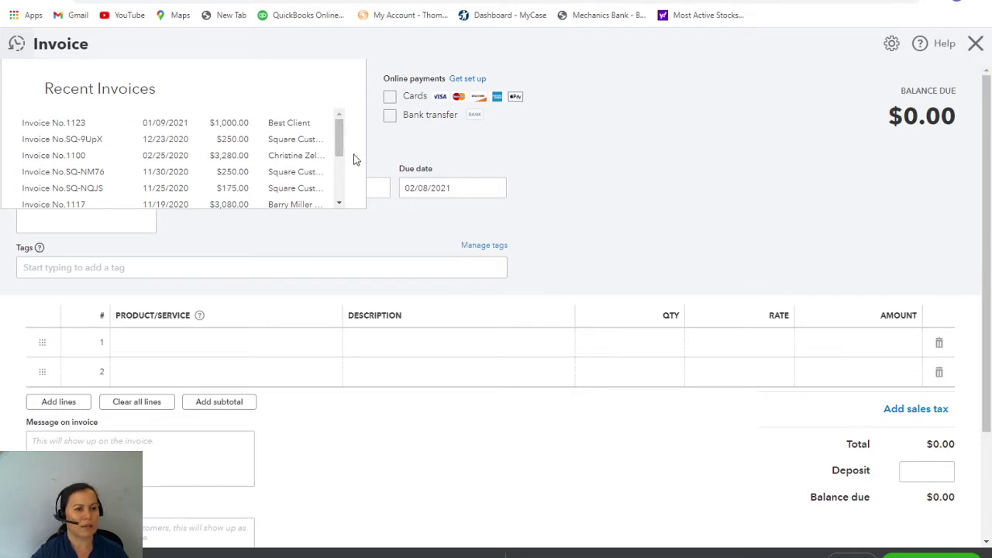
pyautogui.moveTo(340, 146)
pyautogui.mouseDown()
pyautogui.moveTo(342, 159)
pyautogui.moveTo(344, 145)
pyautogui.mouseUp()
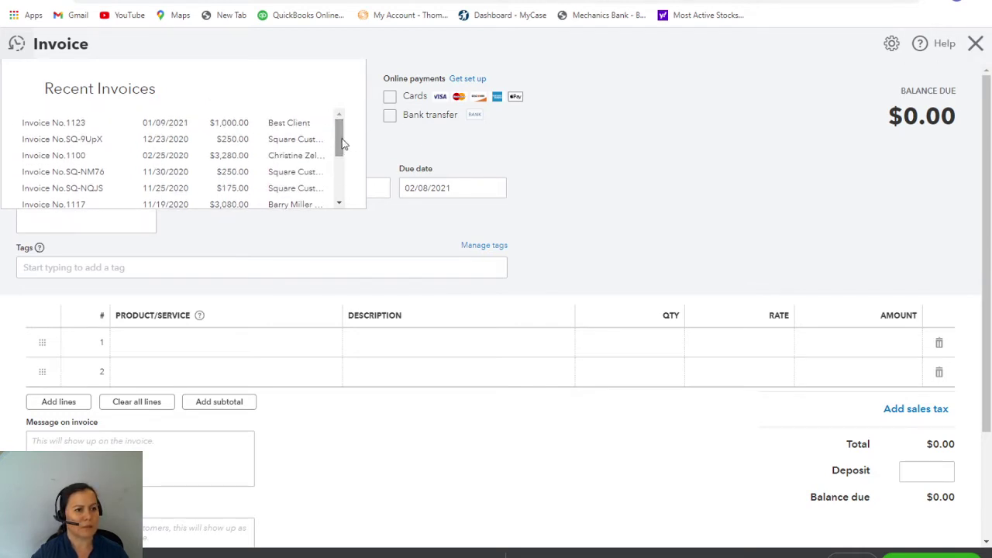
pyautogui.click(250, 131)
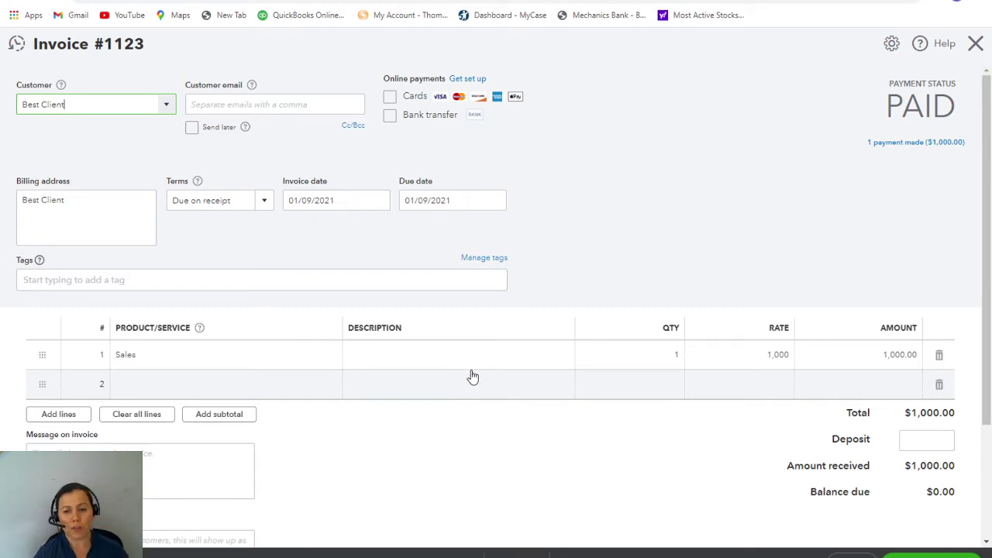
# Choose Bank Fee as the product/service on the second line of the invoice.
pyautogui.click(252, 394)
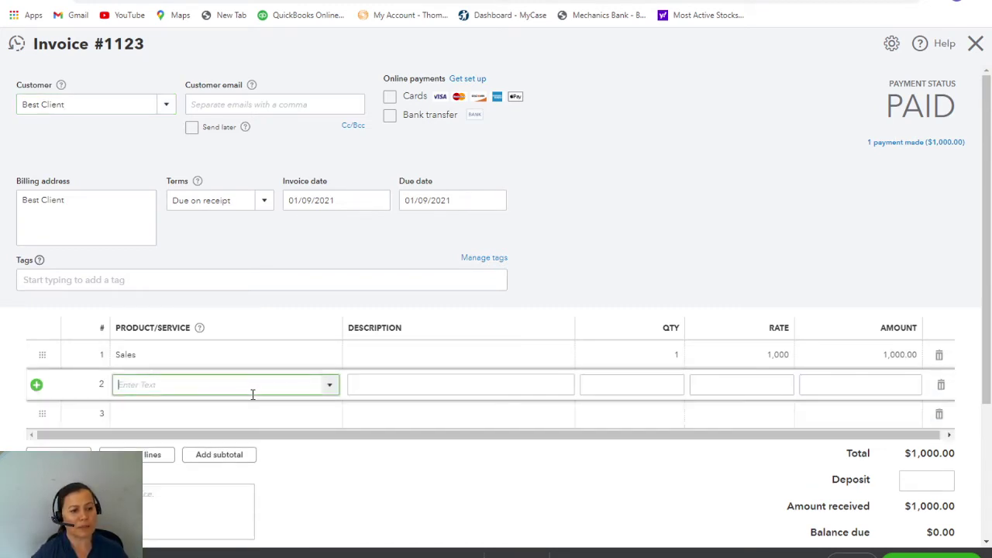
pyautogui.click(330, 393)
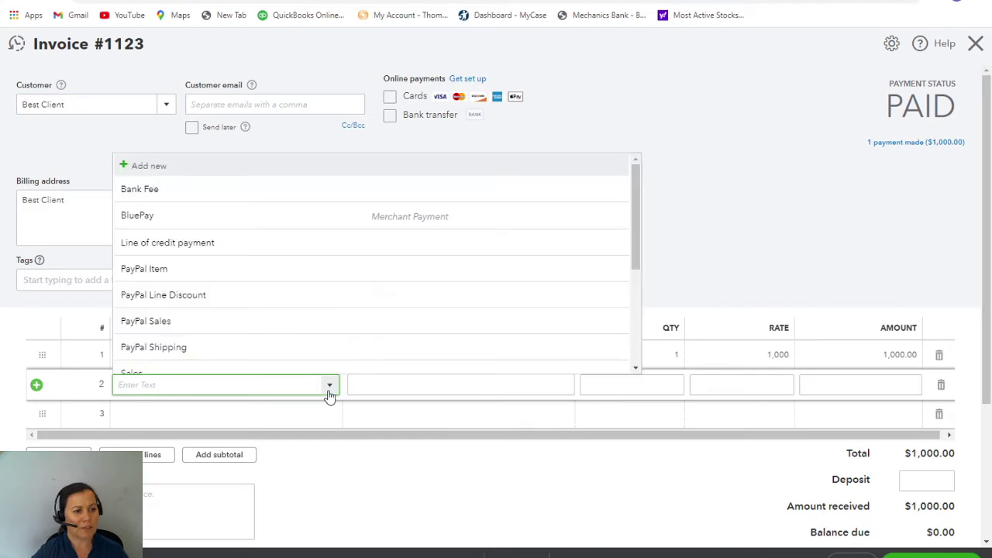
pyautogui.click(235, 190)
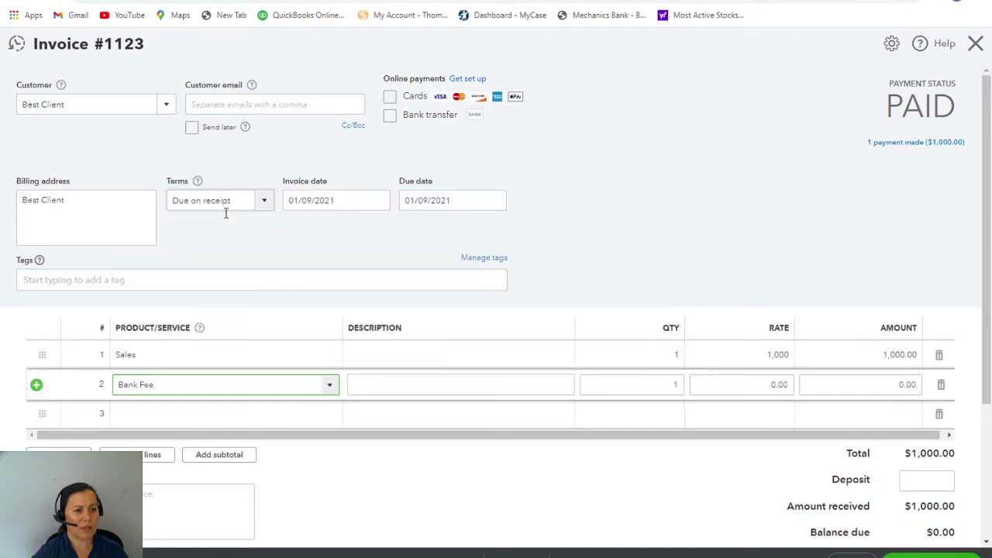
pyautogui.click(331, 383)
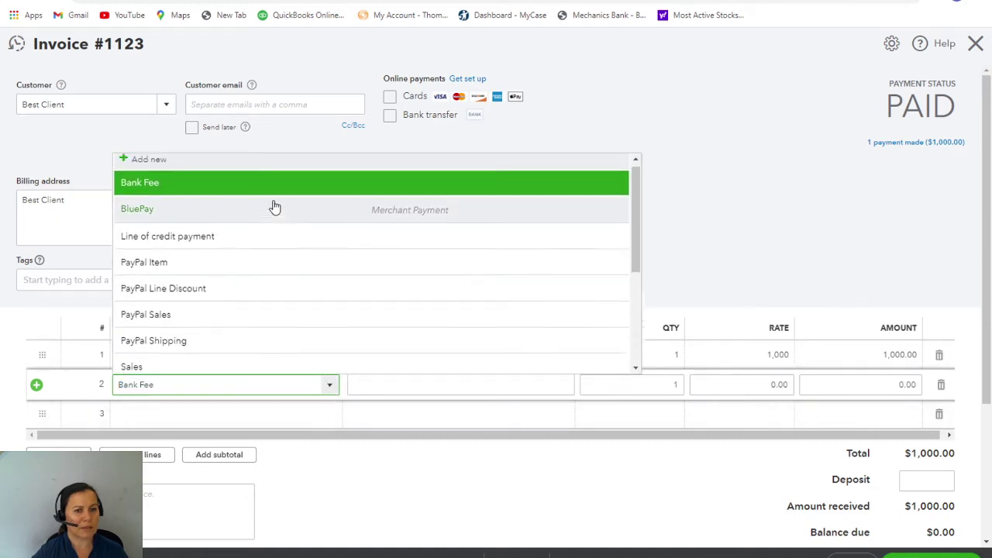
pyautogui.press('Return')
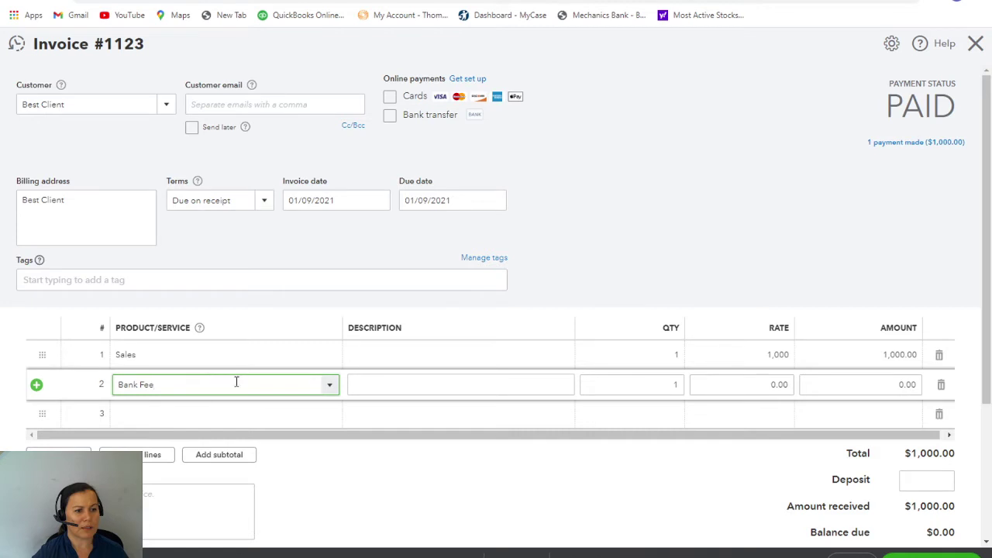
# Start a new product/service of the Service type for the second invoice line and name it "Bank fee".
pyautogui.click(333, 390)
pyautogui.scroll(1, 341, 225)
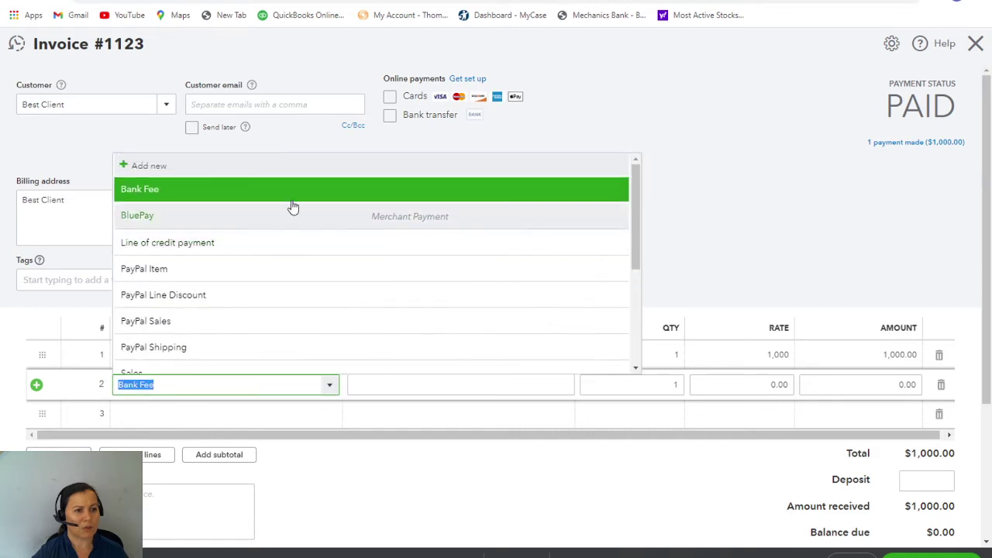
pyautogui.click(152, 167)
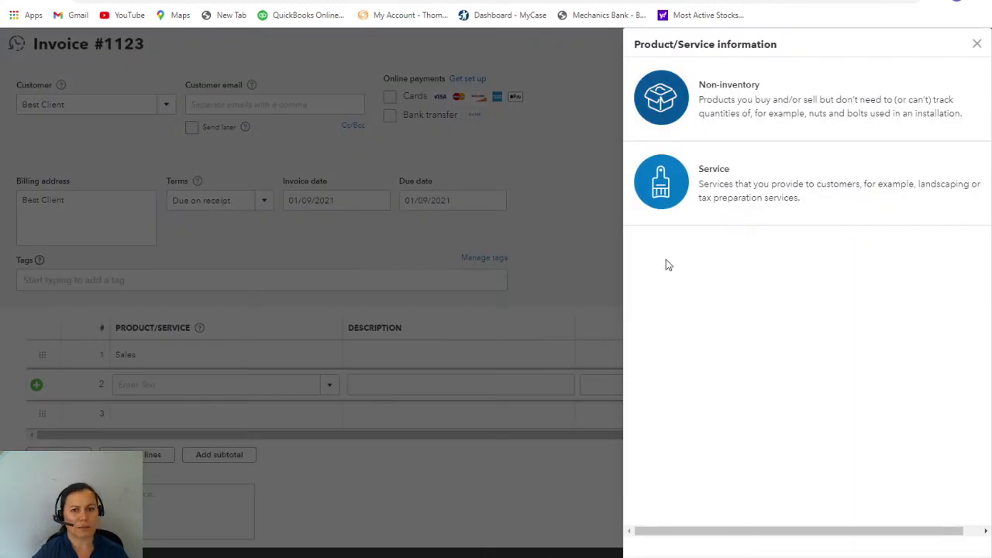
pyautogui.click(746, 188)
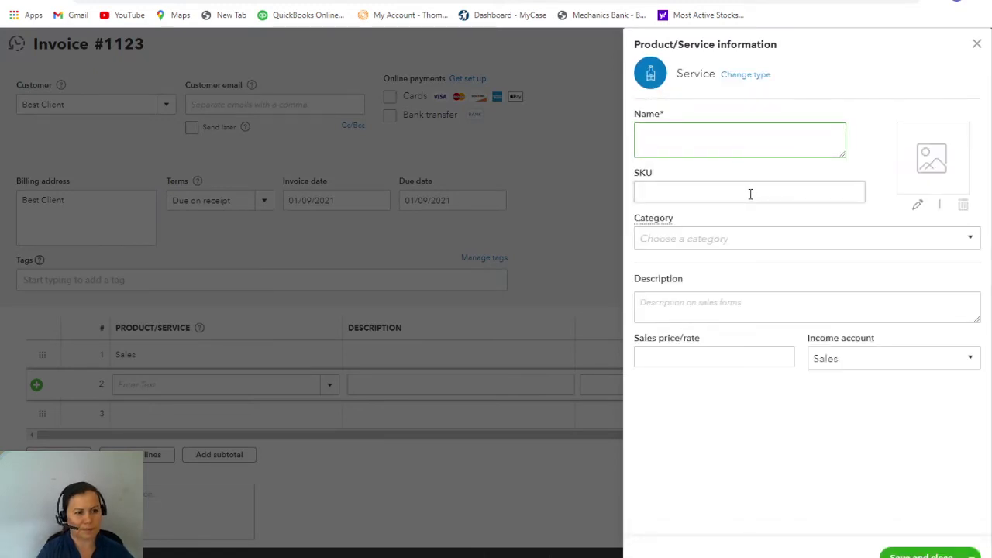
pyautogui.write('Bank Fee')
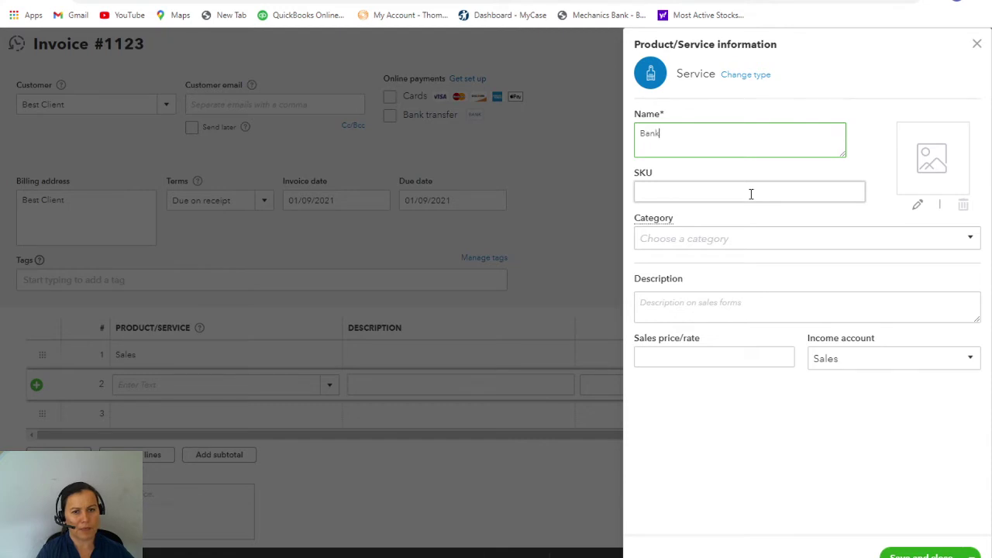
pyautogui.press('BackSpace')
pyautogui.press('BackSpace')
pyautogui.press('BackSpace')
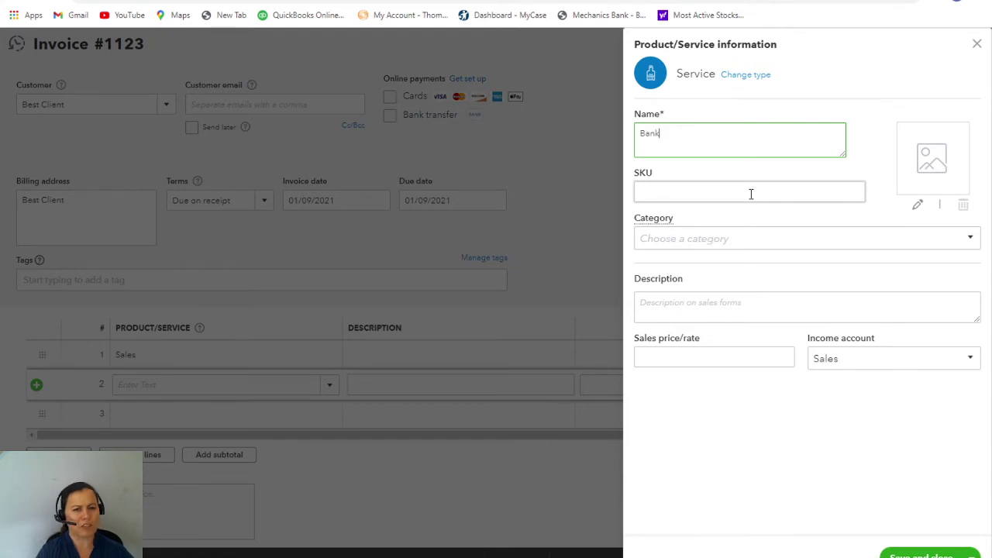
pyautogui.write('Fee')
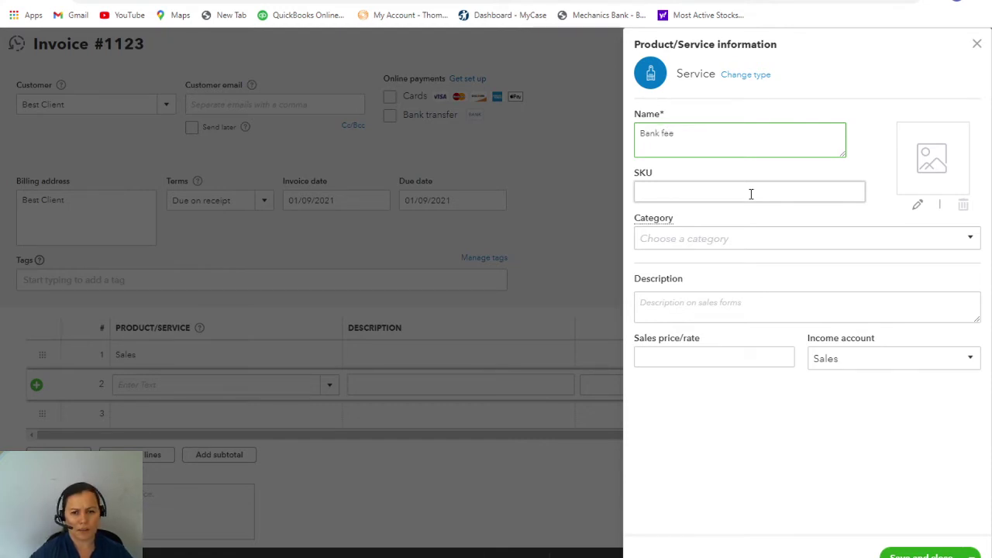
# Choose Bank Charges as the income account of the new Bank fee service, and close the product/service form without saving.
pyautogui.click(974, 365)
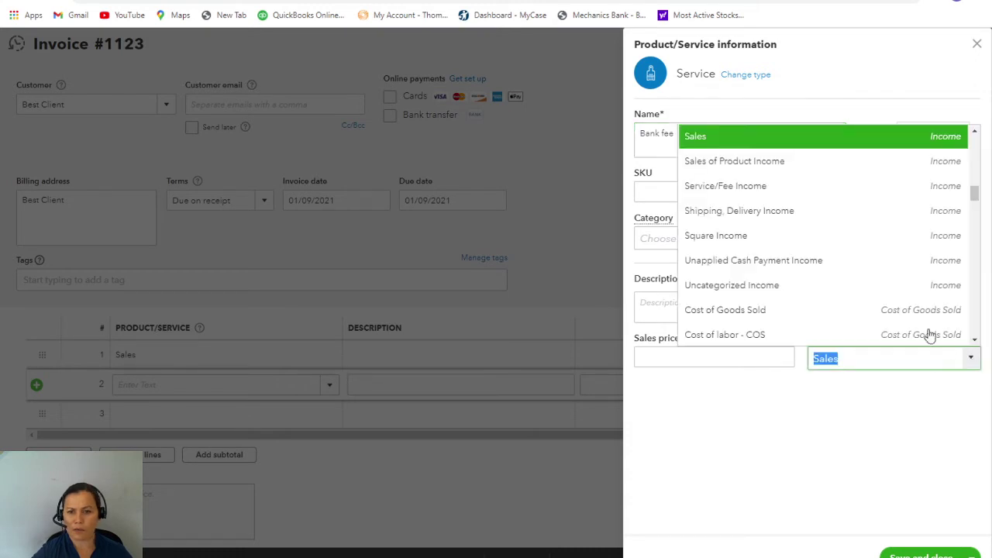
pyautogui.scroll(-5, 905, 273)
pyautogui.scroll(6, 906, 273)
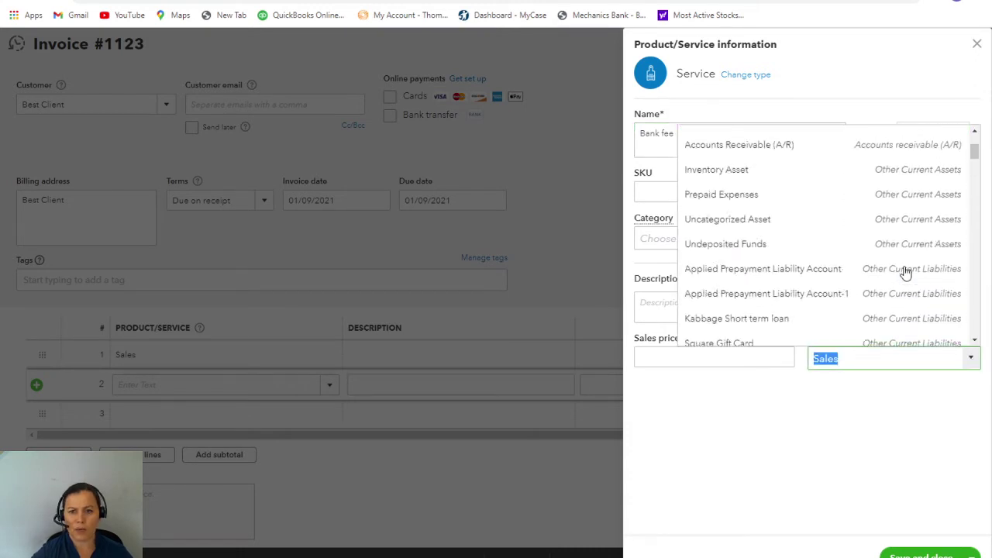
pyautogui.scroll(-3, 906, 272)
pyautogui.scroll(-10, 906, 273)
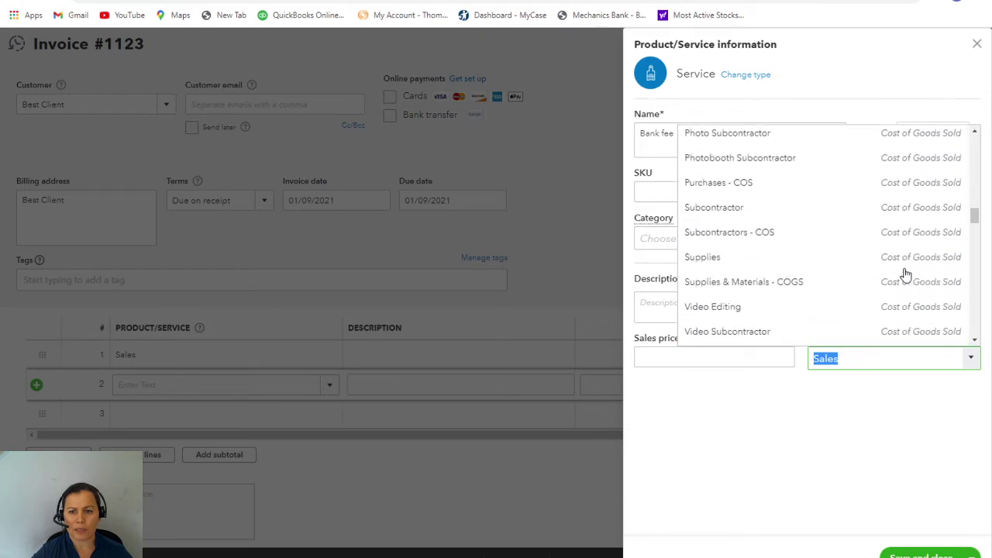
pyautogui.scroll(-1, 905, 273)
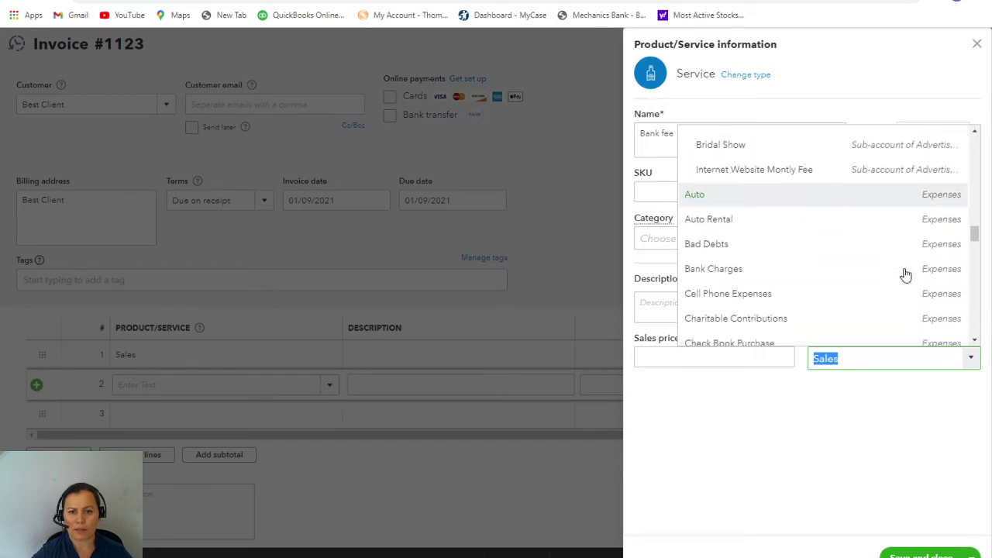
pyautogui.click(818, 271)
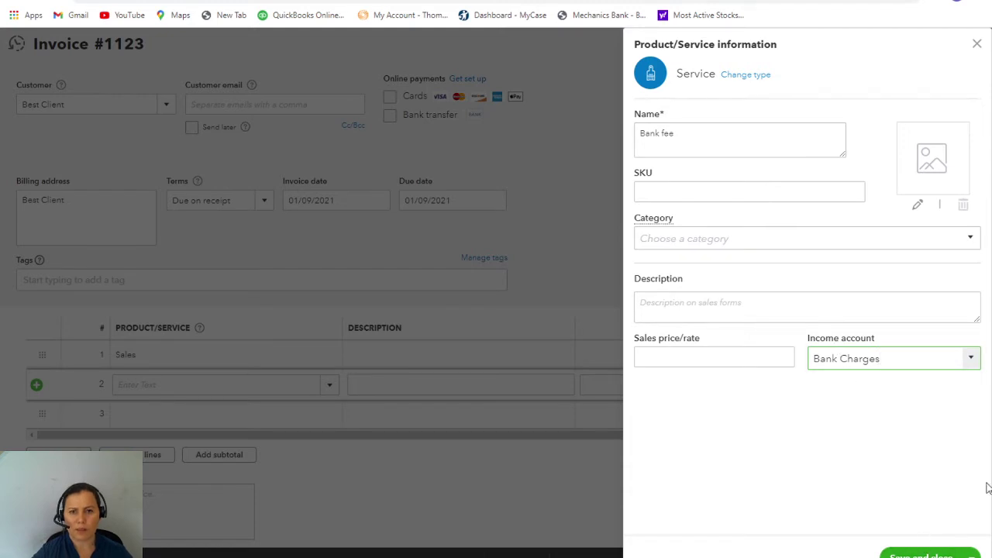
pyautogui.click(977, 45)
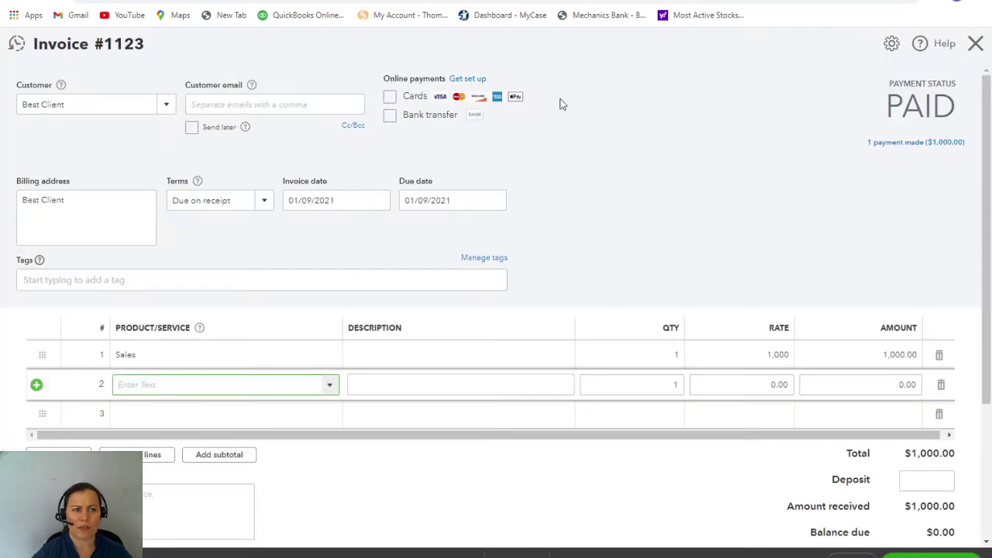
# Select the existing Bank Fee item on the second invoice line and set its amount to -30.
pyautogui.click(330, 386)
pyautogui.click(256, 204)
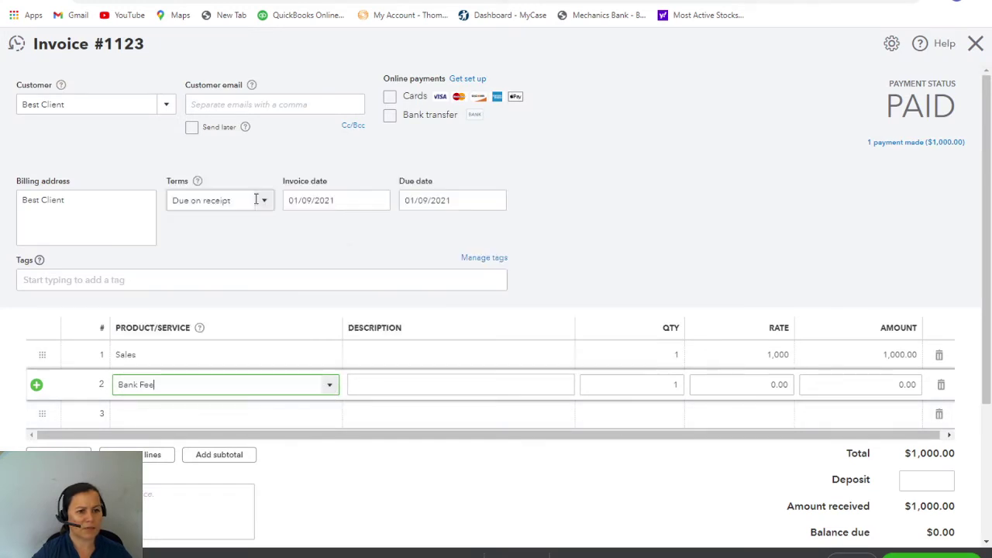
pyautogui.click(873, 385)
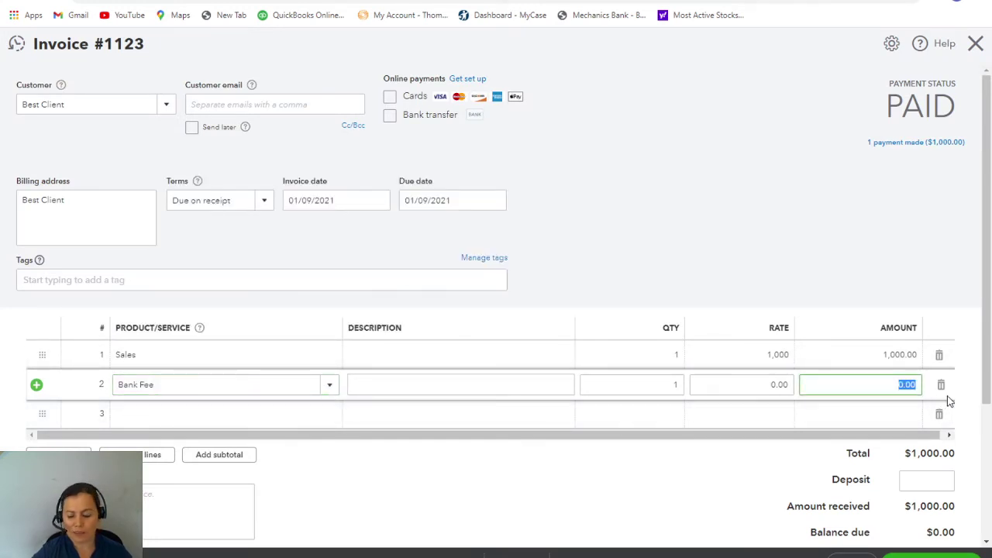
pyautogui.press('BackSpace')
pyautogui.write('-')
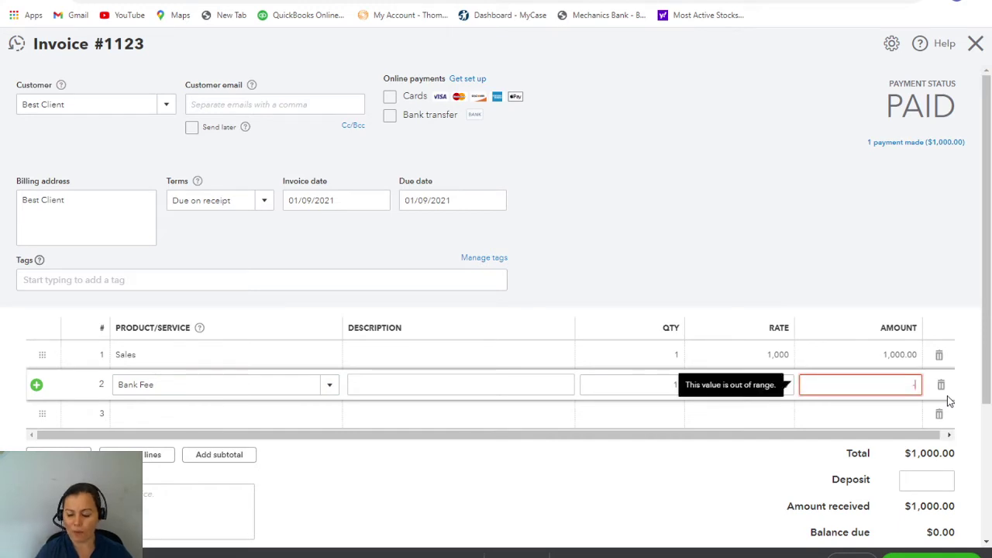
pyautogui.write('30')
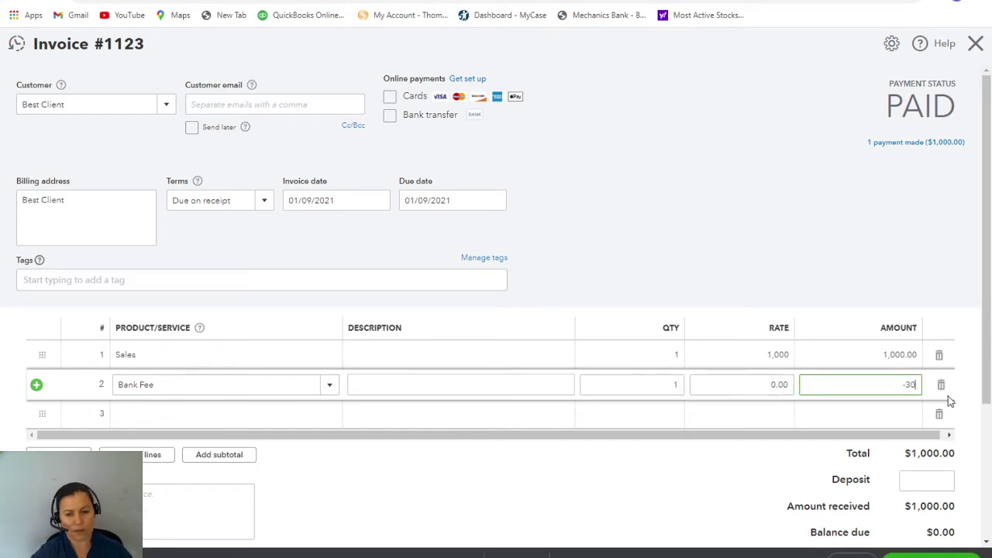
pyautogui.click(950, 400)
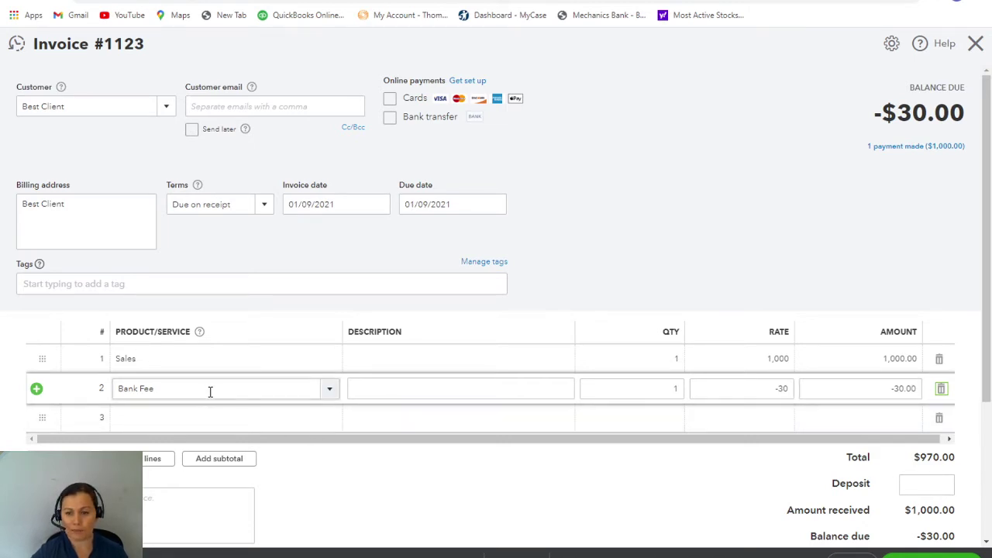
# Look through the products/services for the third invoice line and start a new Service item named "Square loan".
pyautogui.click(219, 425)
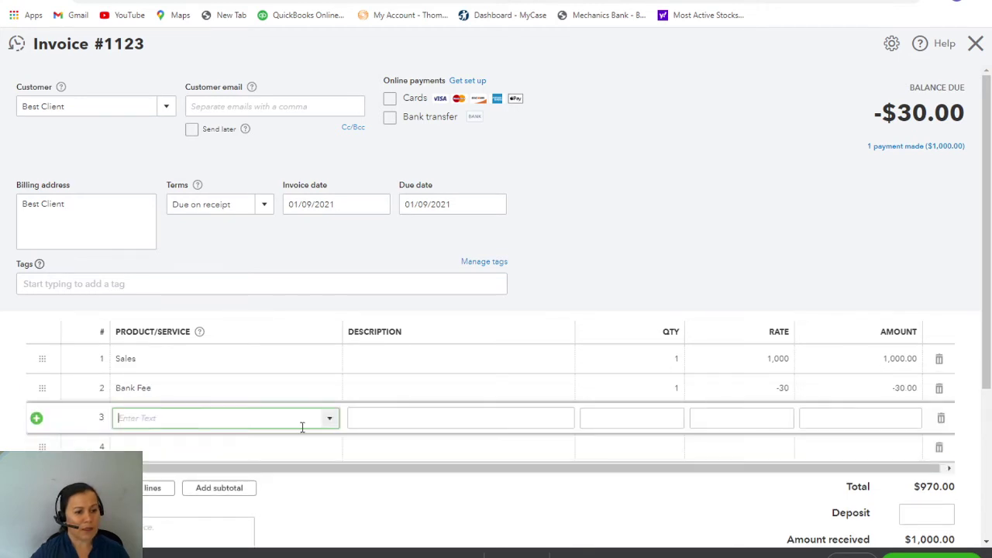
pyautogui.click(333, 426)
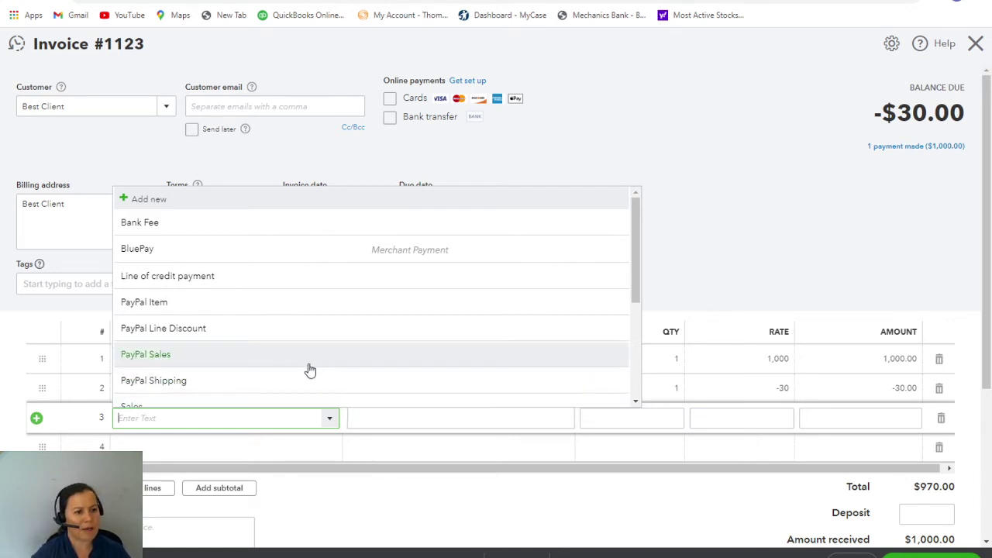
pyautogui.scroll(-3, 307, 371)
pyautogui.scroll(3, 309, 371)
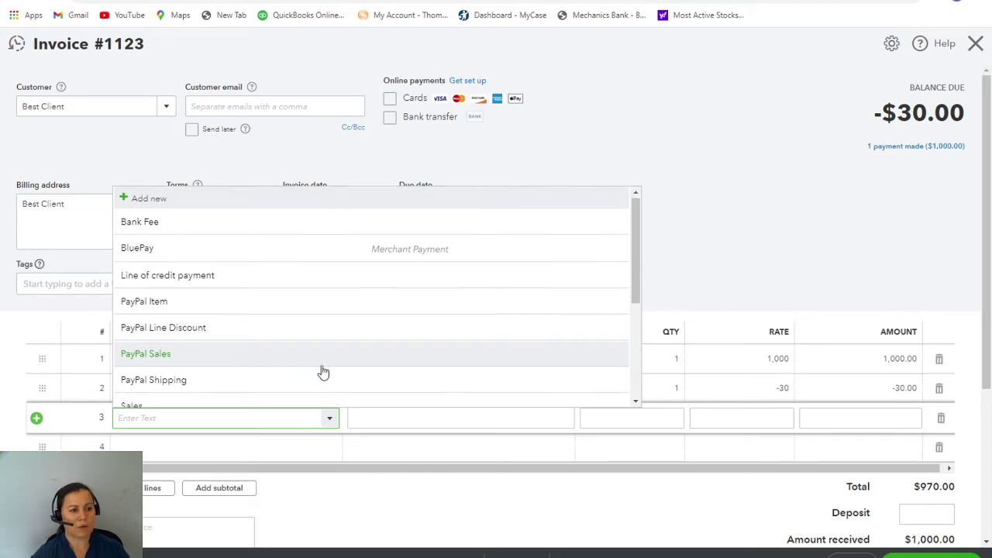
pyautogui.scroll(-3, 323, 373)
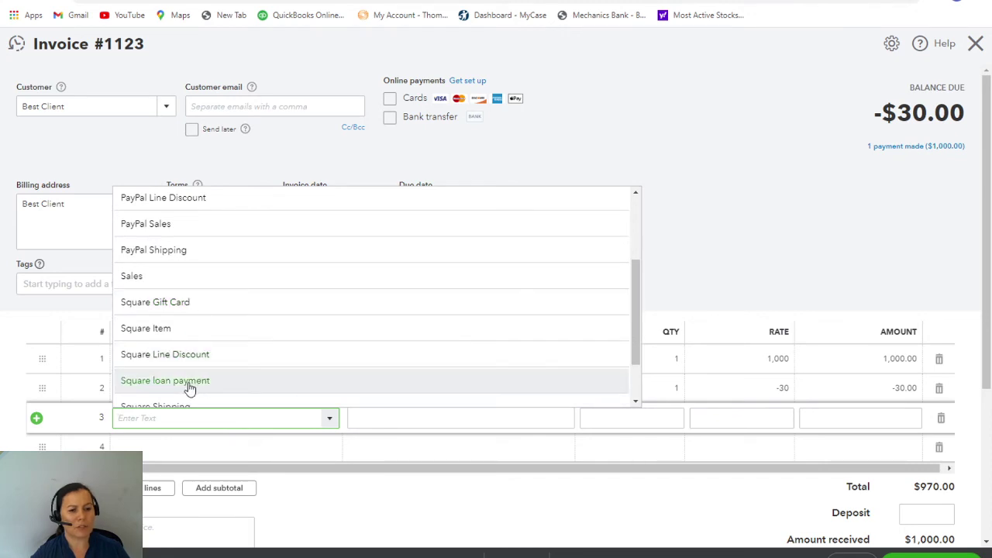
pyautogui.scroll(3, 189, 389)
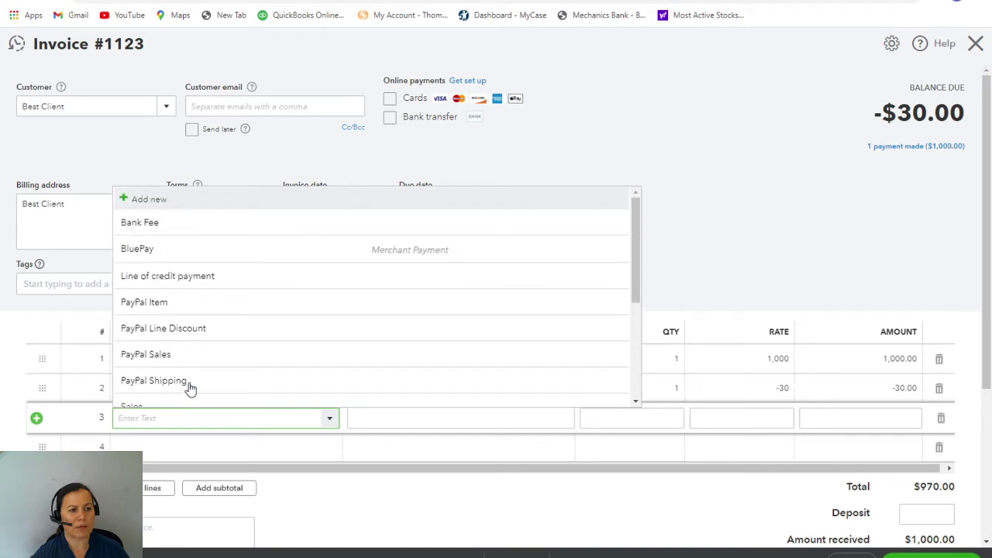
pyautogui.click(149, 199)
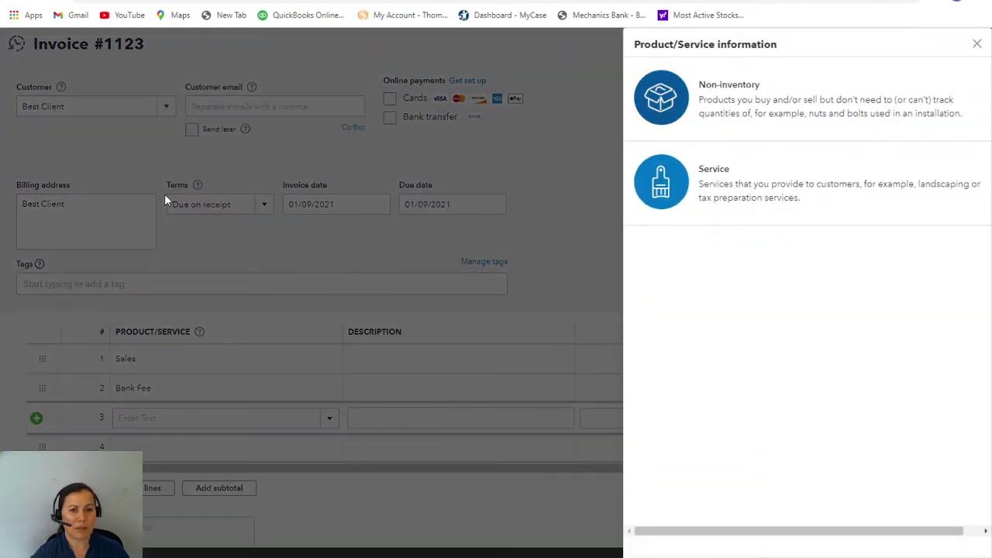
pyautogui.click(698, 186)
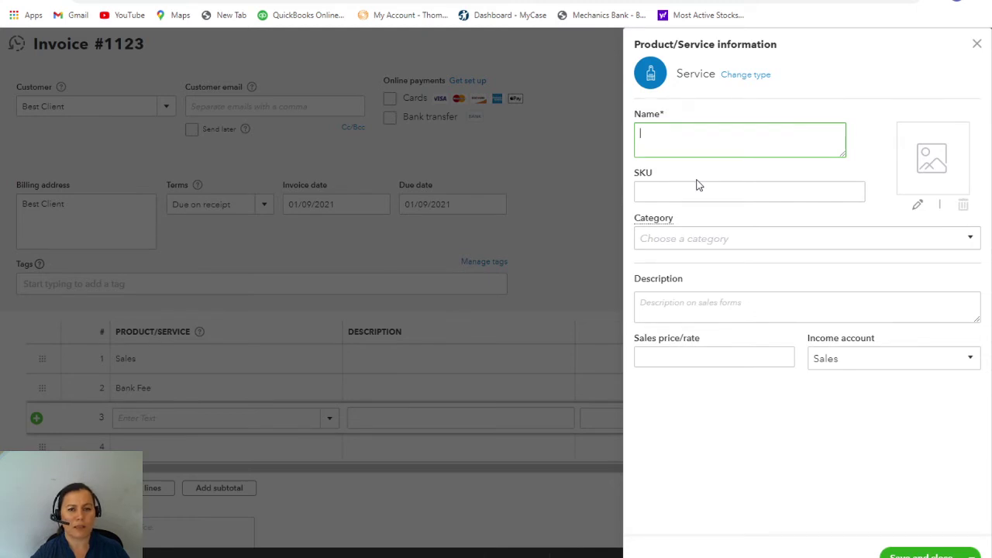
pyautogui.write('Squ')
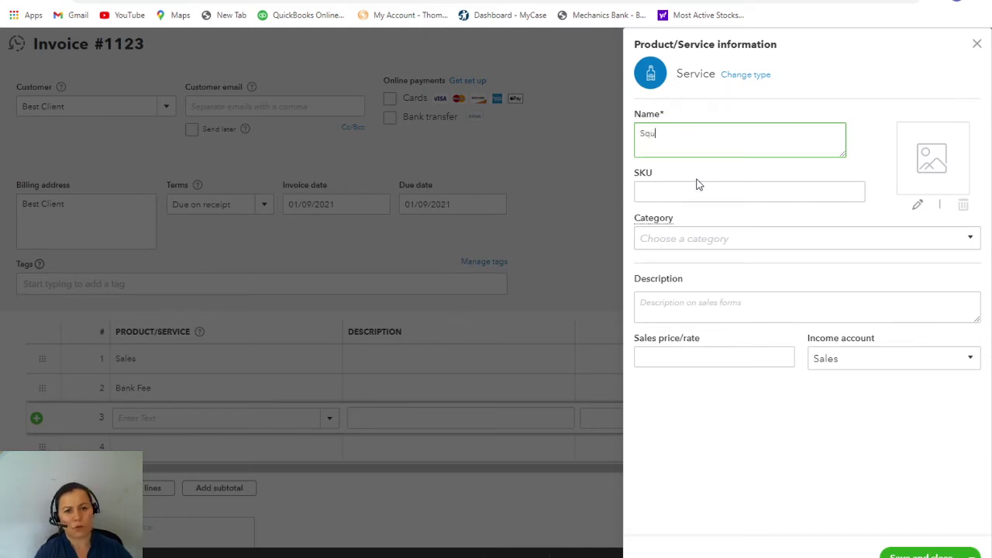
pyautogui.write('are loan')
# Set the Square loan service's income account to Square Loan Payment, and close the product/service form without saving.
pyautogui.click(973, 366)
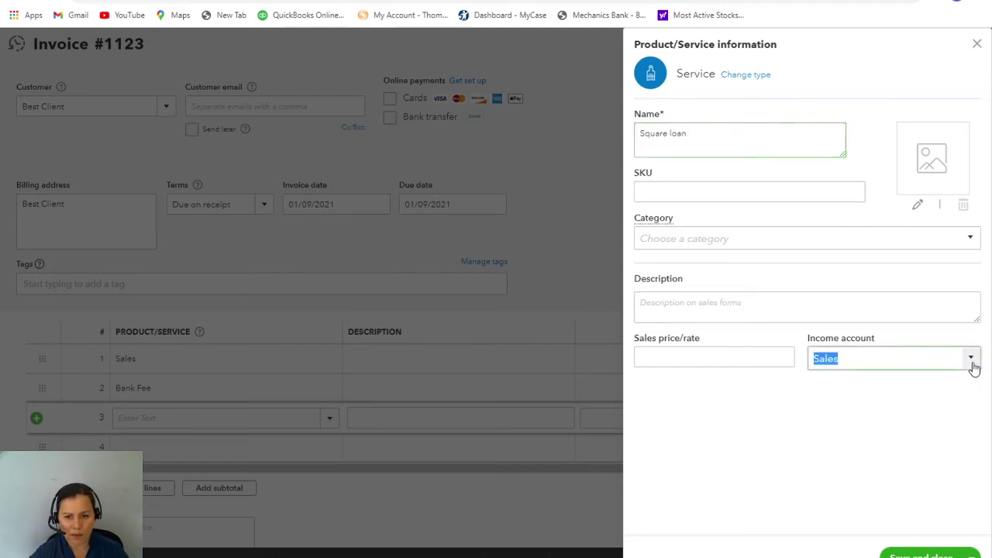
pyautogui.click(973, 363)
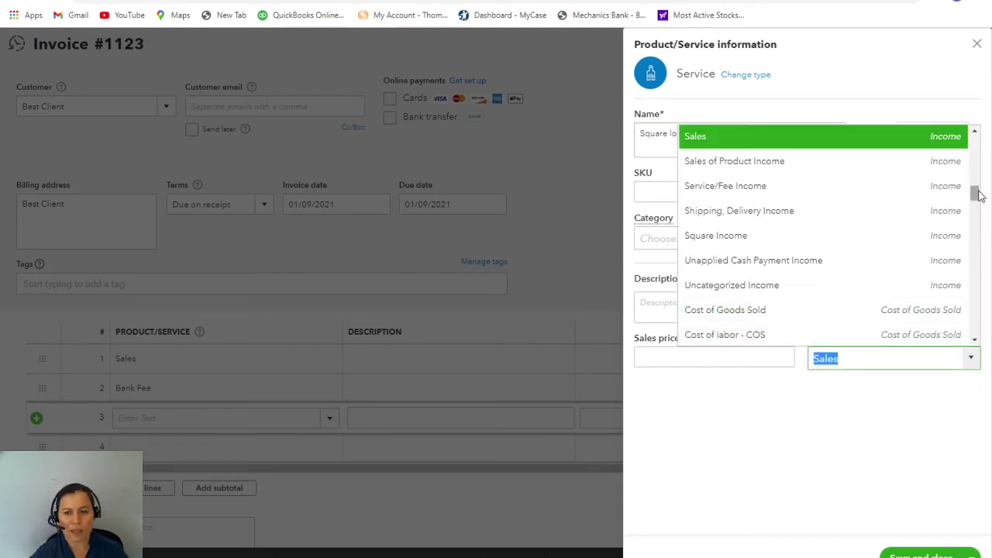
pyautogui.moveTo(976, 194); pyautogui.dragTo(974, 162)
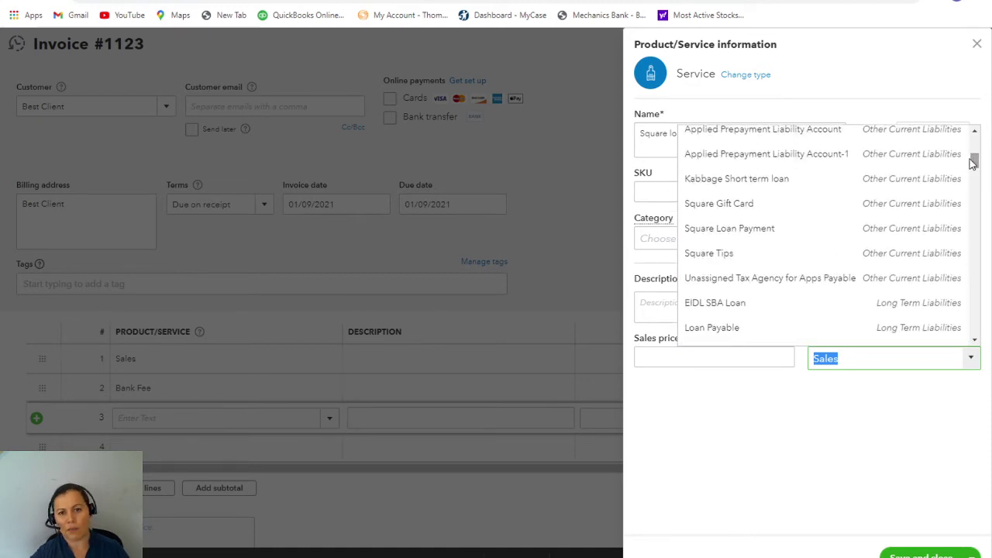
pyautogui.moveTo(971, 160); pyautogui.dragTo(979, 165)
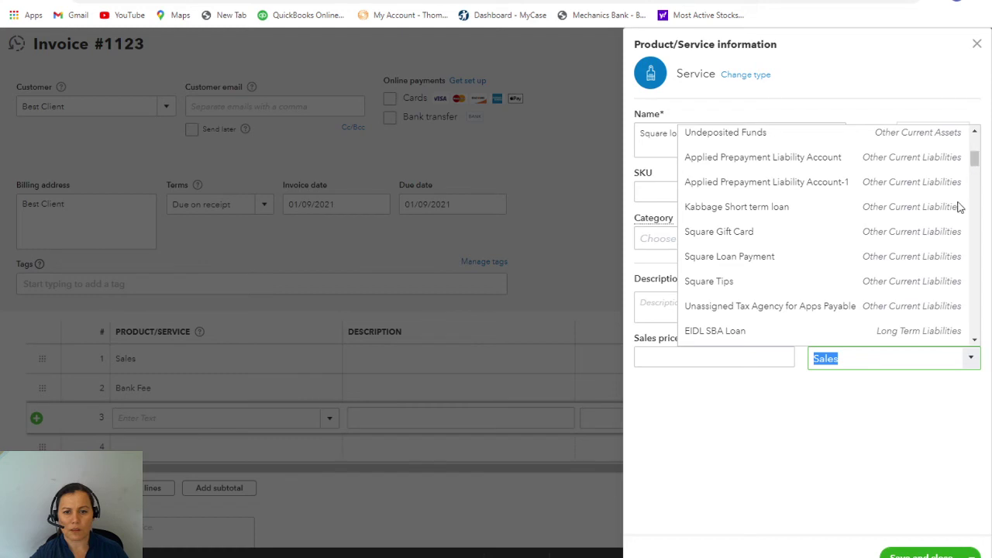
pyautogui.click(924, 262)
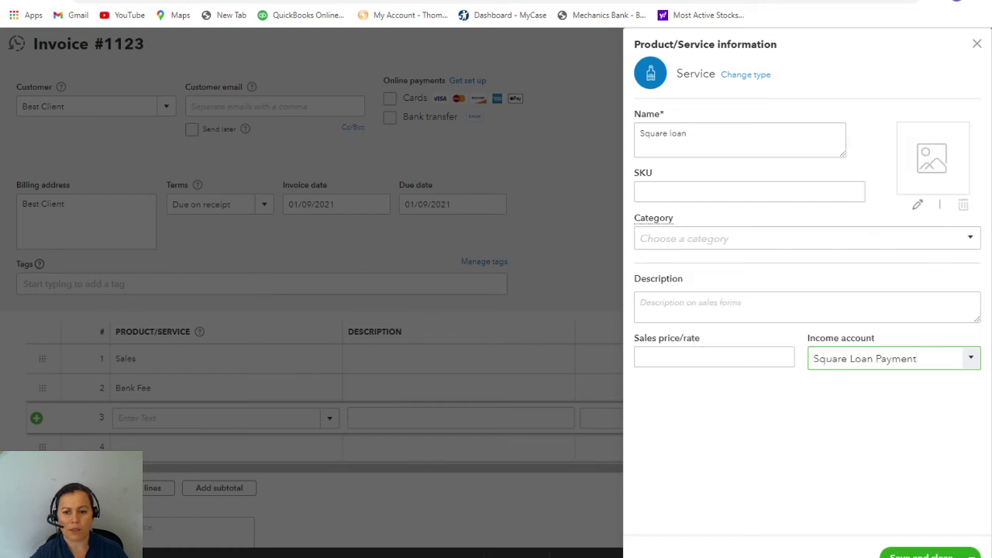
pyautogui.click(977, 45)
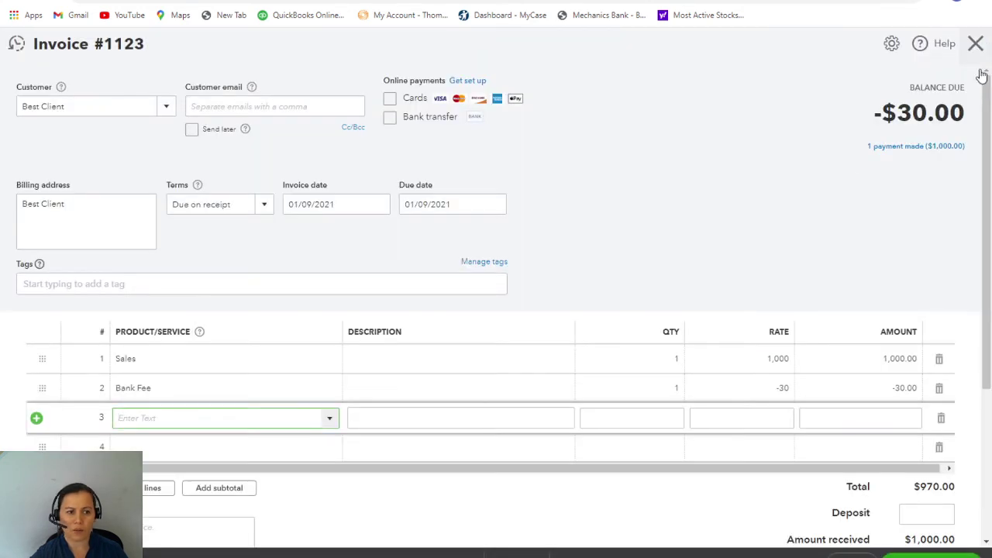
# Add the Square loan payment item on the third invoice line with an amount of -70, and leave the invoice without saving.
pyautogui.click(338, 418)
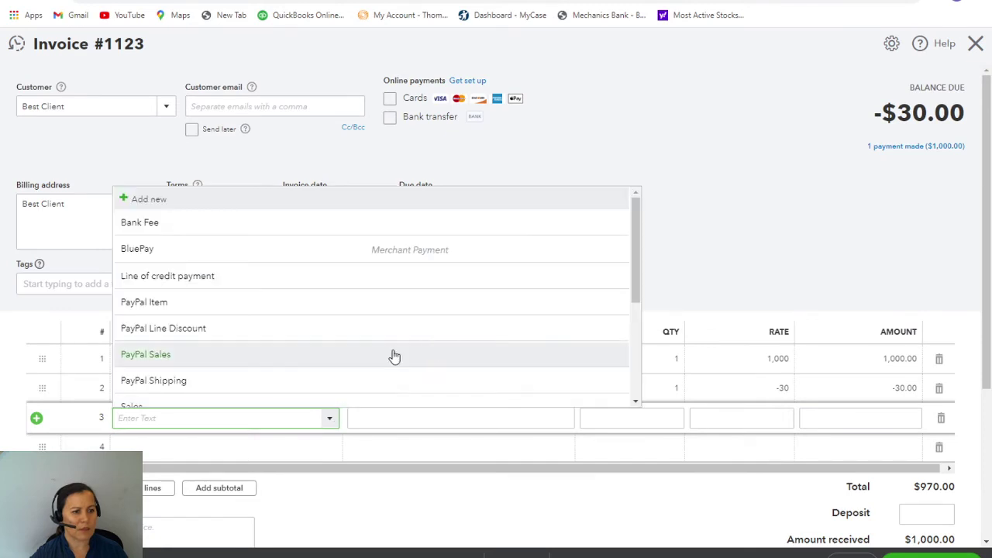
pyautogui.scroll(-3, 255, 352)
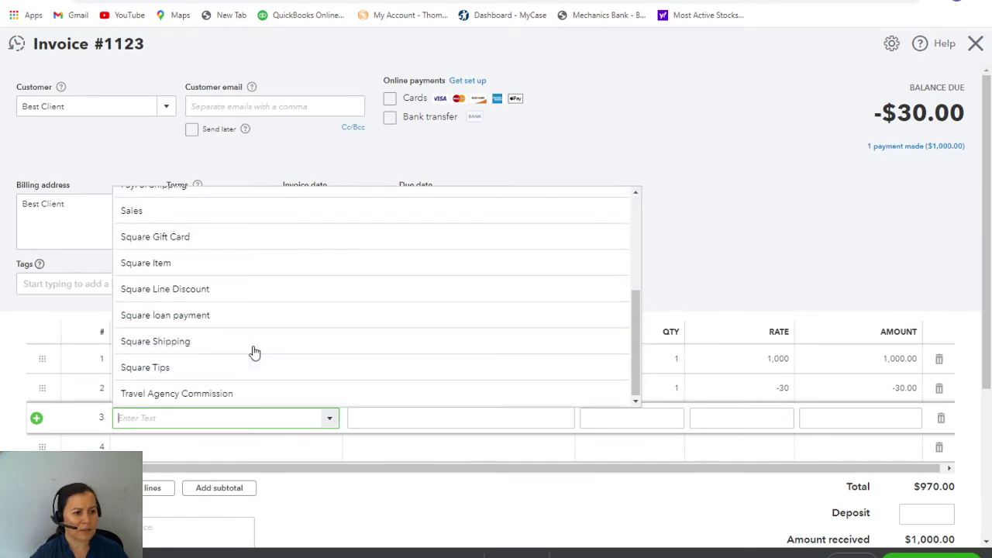
pyautogui.click(248, 318)
pyautogui.click(859, 418)
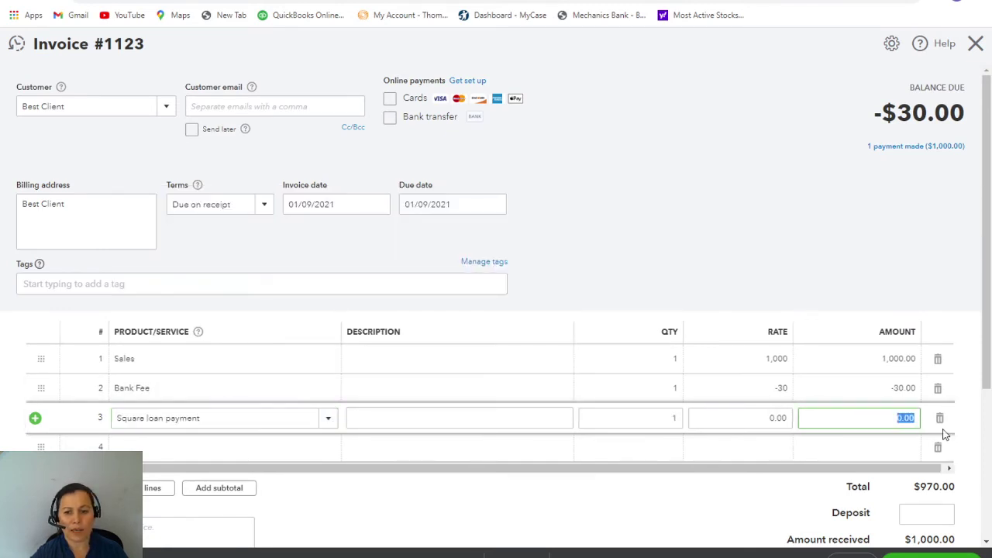
pyautogui.write('-70')
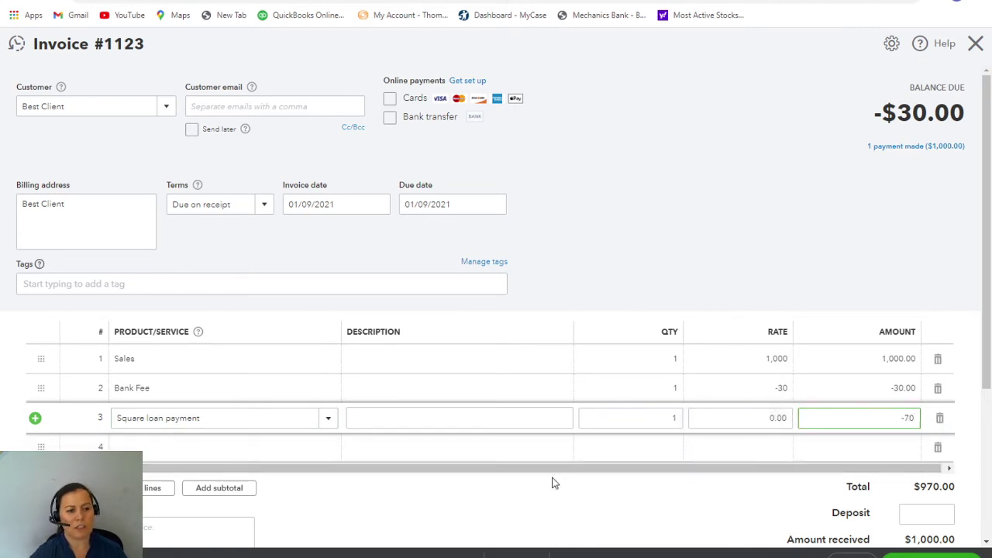
pyautogui.click(668, 470)
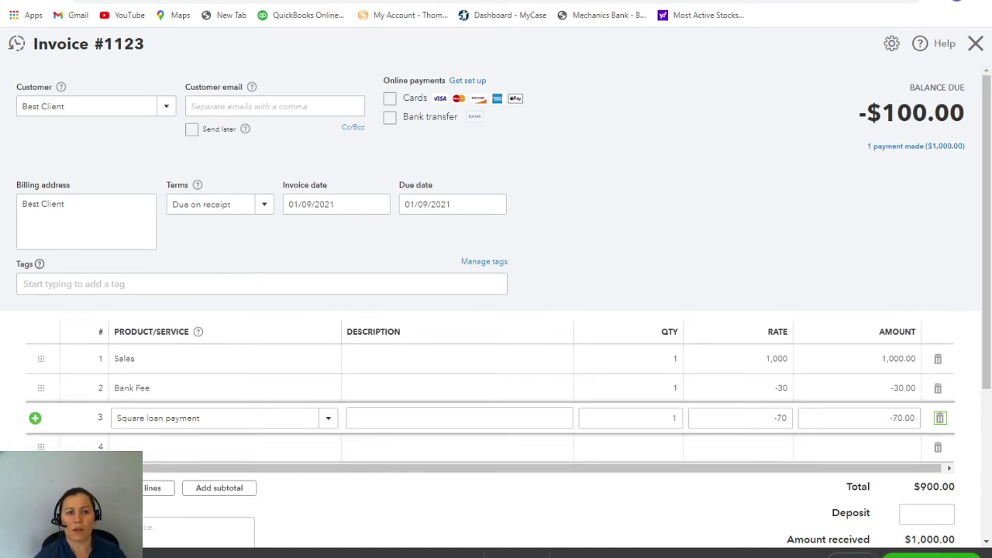
pyautogui.click(975, 45)
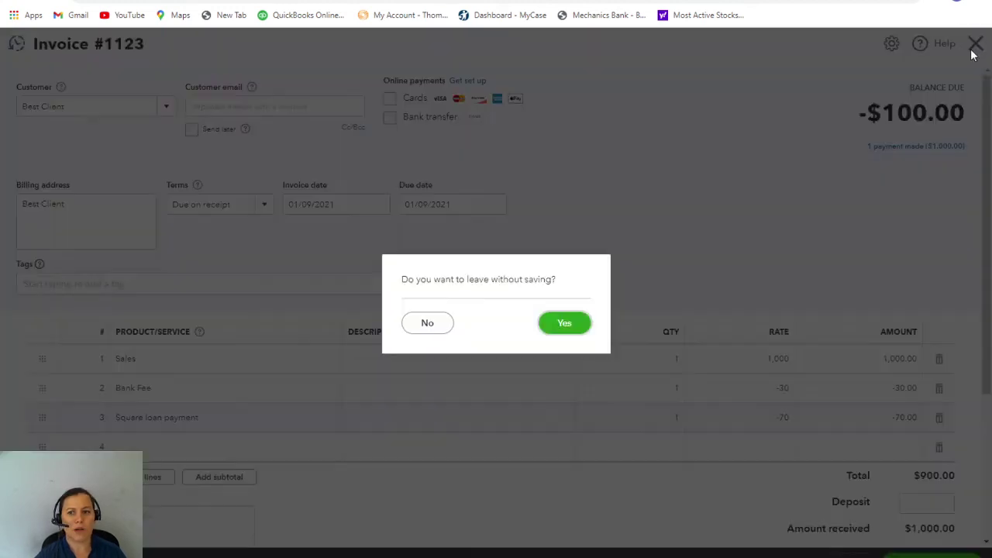
pyautogui.click(567, 323)
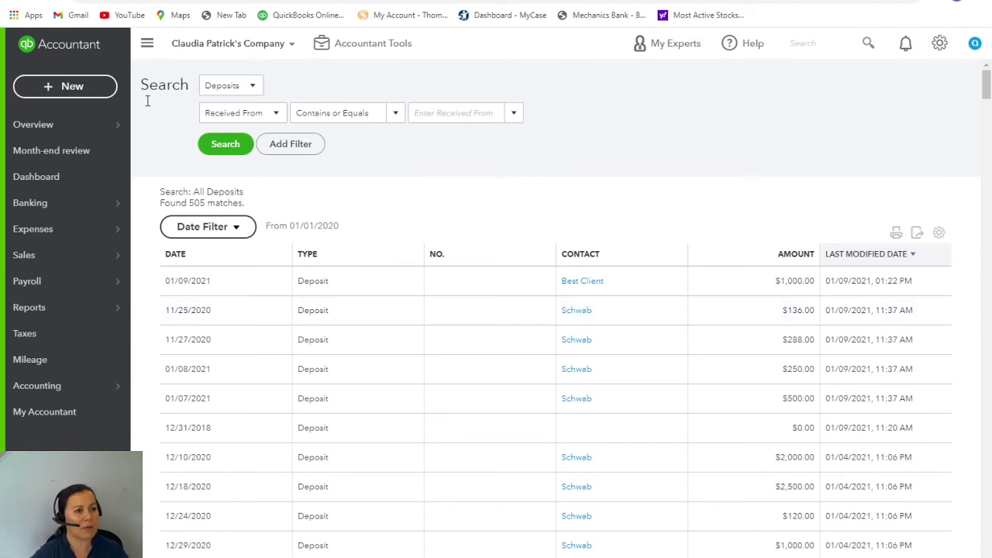
# Start a new bank deposit and include the 345.00 Square Customer payment dated 06/12/2019.
pyautogui.click(46, 90)
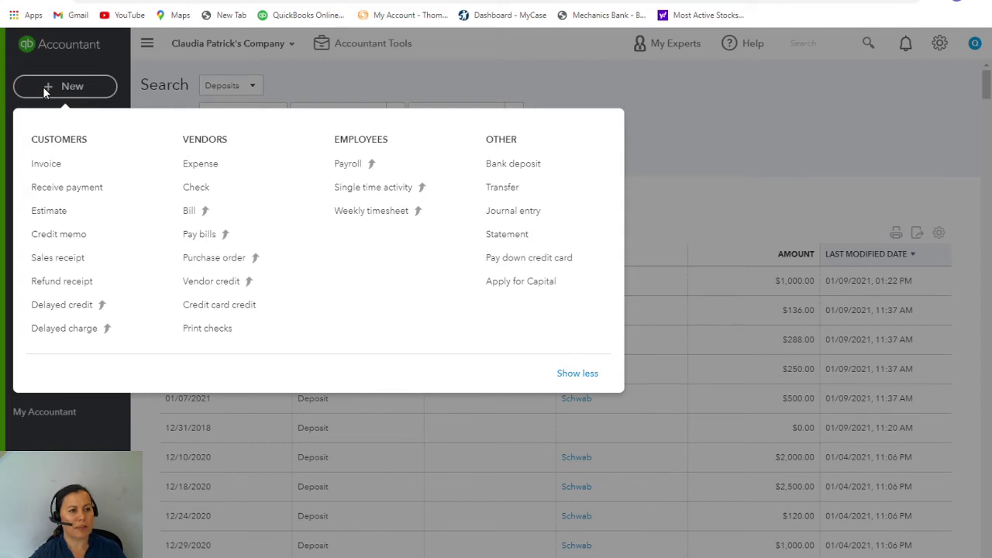
pyautogui.click(504, 167)
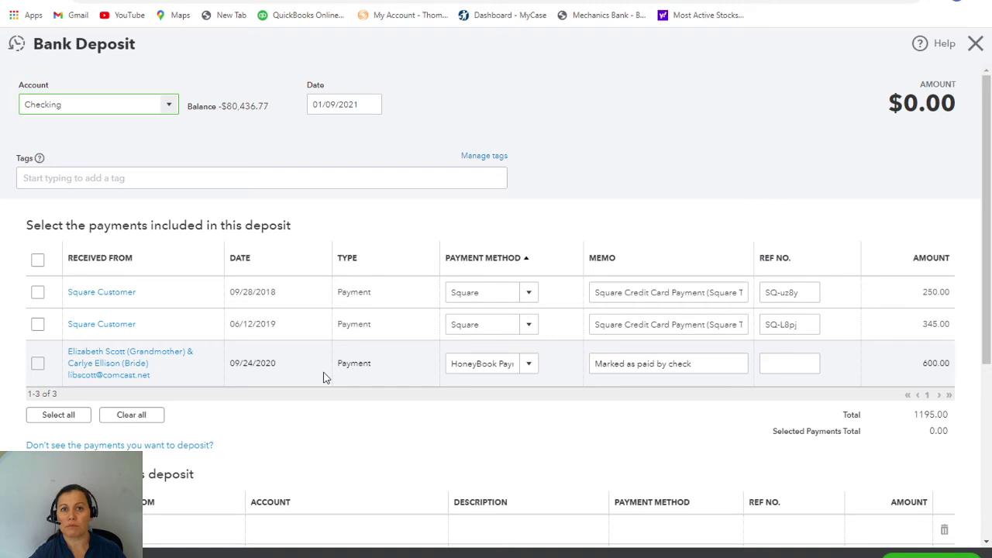
pyautogui.click(38, 324)
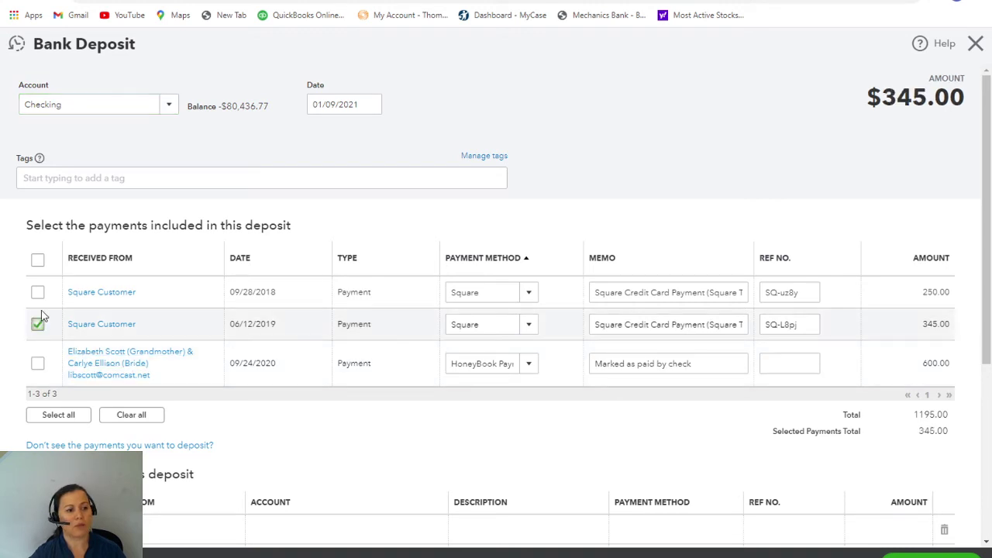
# Include the 250.00 Square Customer payment dated 09/28/2018 and assign the first added-funds line to the Owner's Equity account.
pyautogui.click(38, 293)
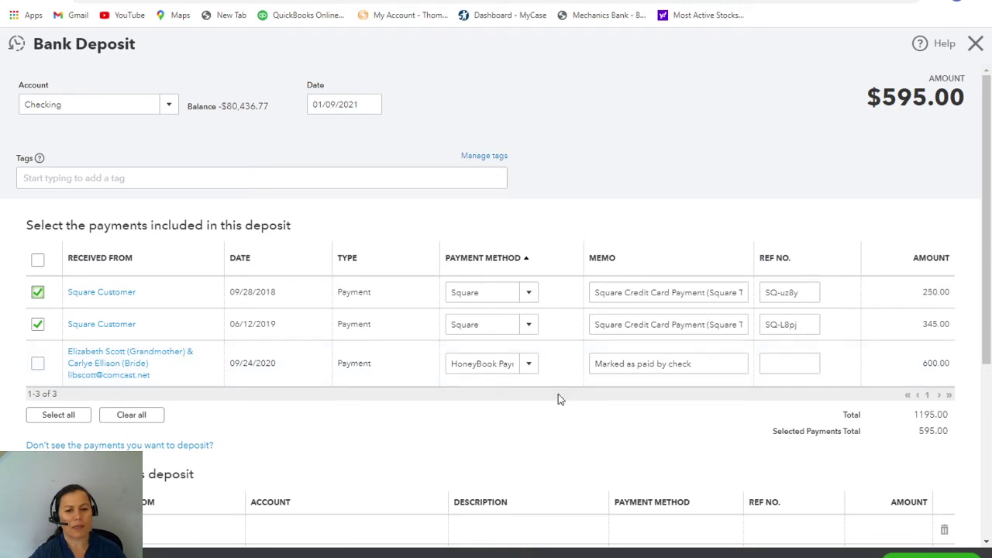
pyautogui.scroll(-3, 558, 399)
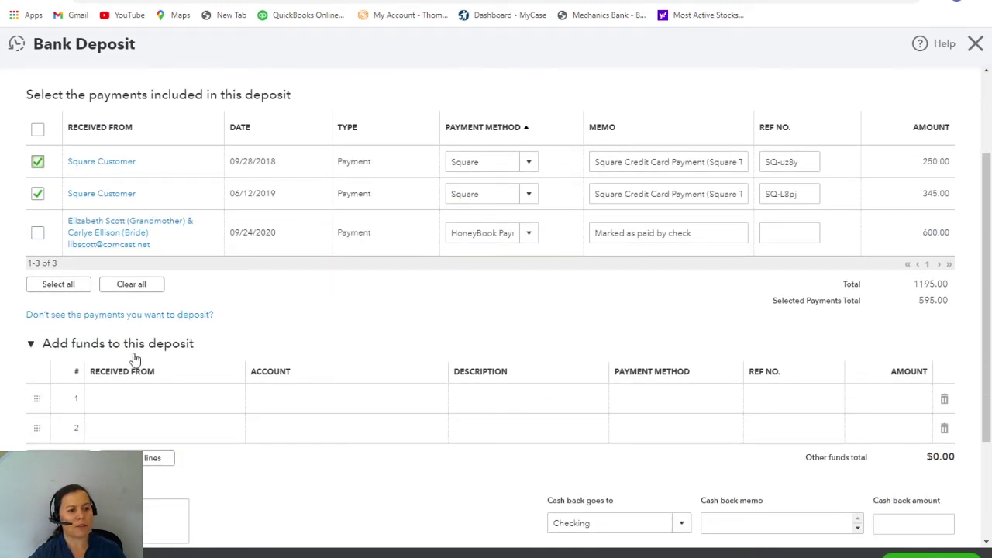
pyautogui.click(288, 397)
pyautogui.click(435, 399)
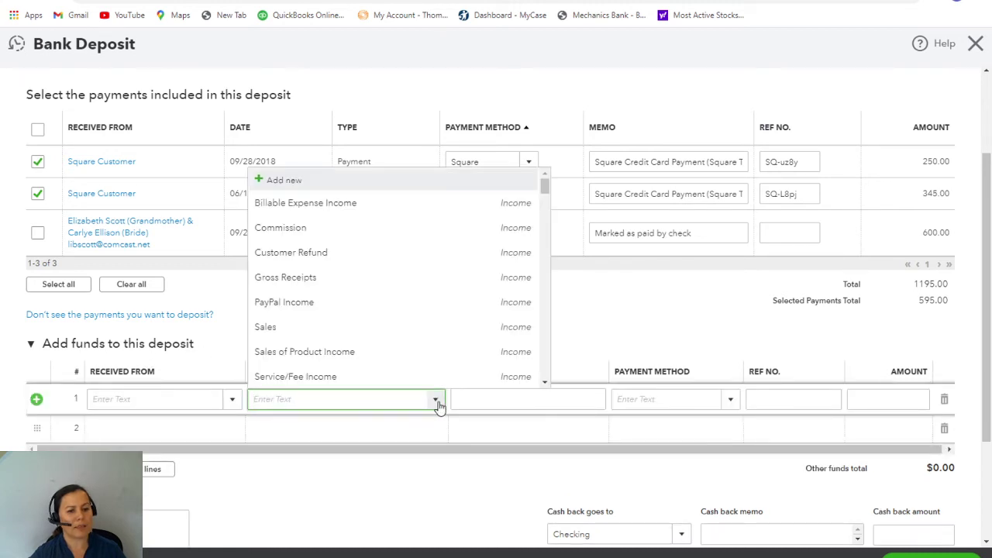
pyautogui.scroll(-10, 463, 336)
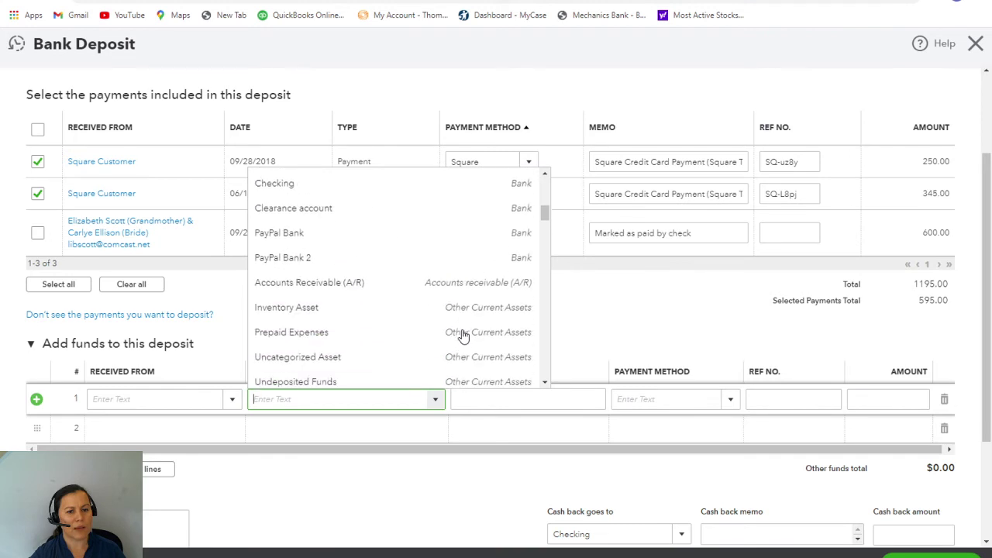
pyautogui.scroll(-3, 463, 336)
pyautogui.scroll(1, 461, 332)
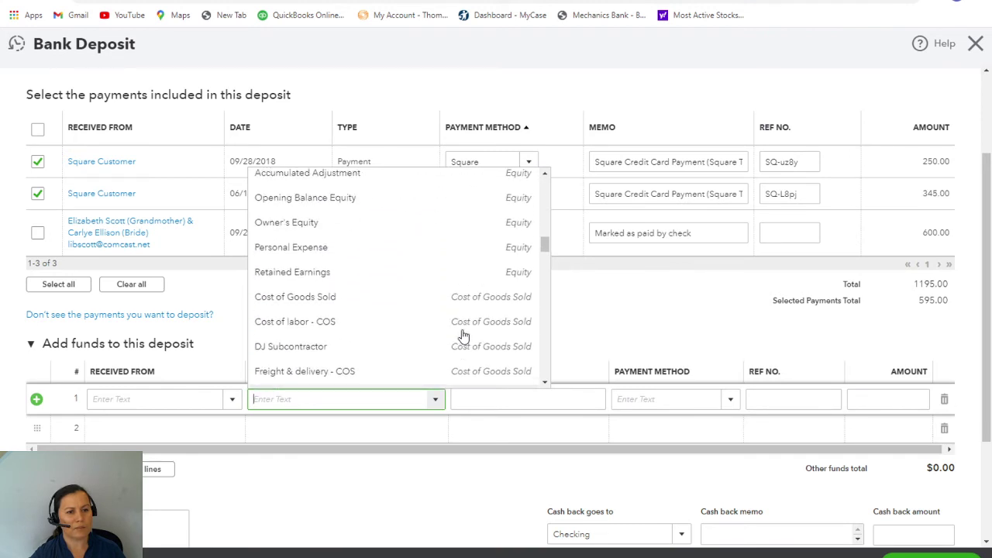
pyautogui.click(316, 225)
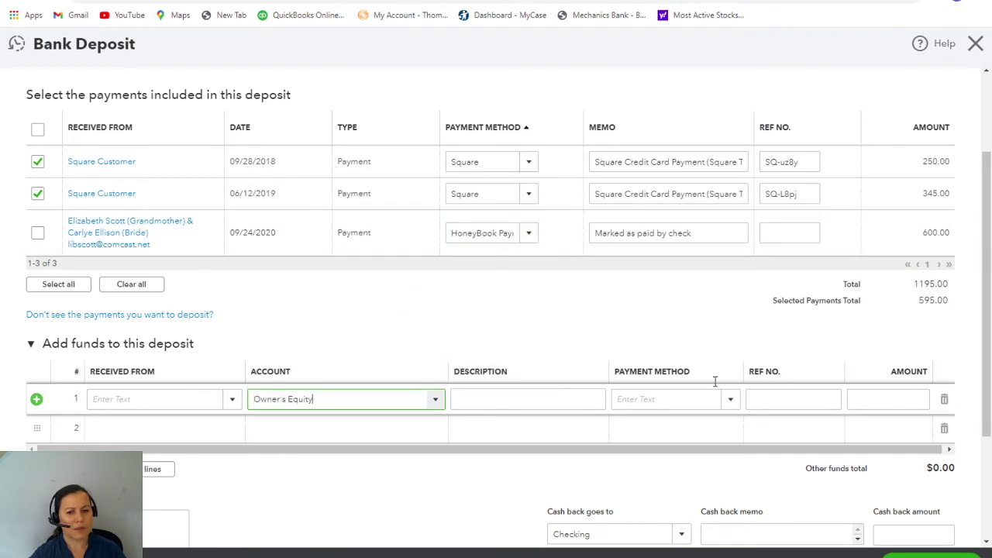
# Set the amount of the Owner's Equity line to -595.00 to offset the selected payments.
pyautogui.click(897, 399)
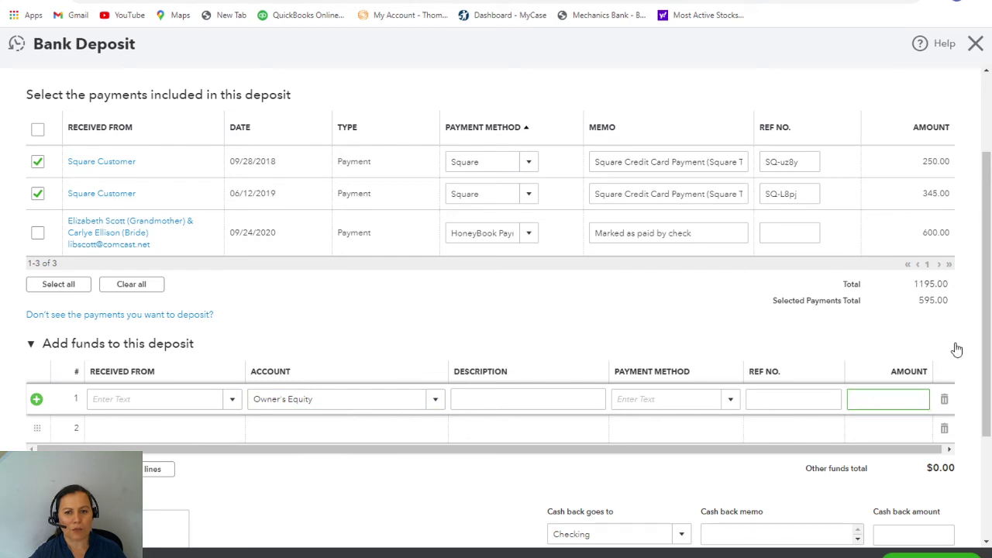
pyautogui.click(808, 310)
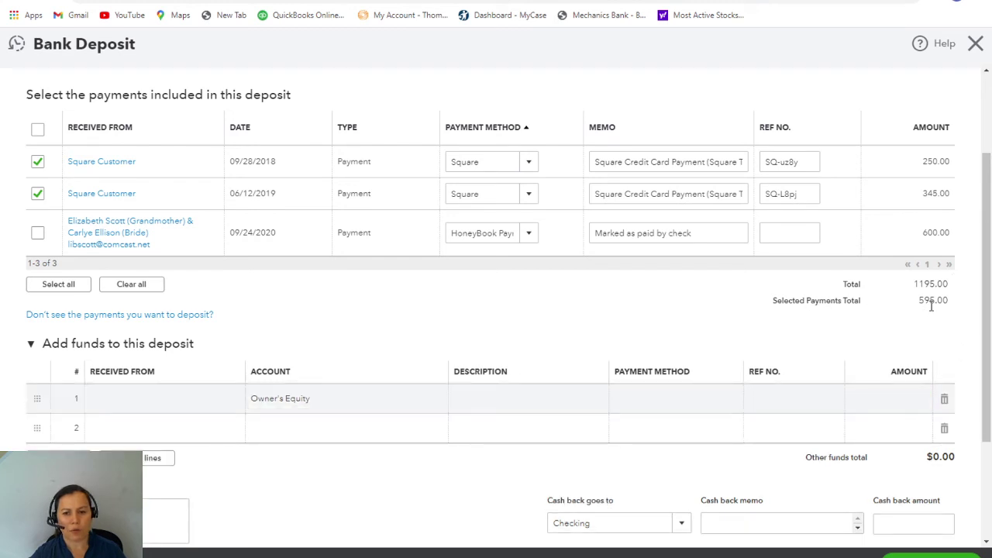
pyautogui.click(895, 403)
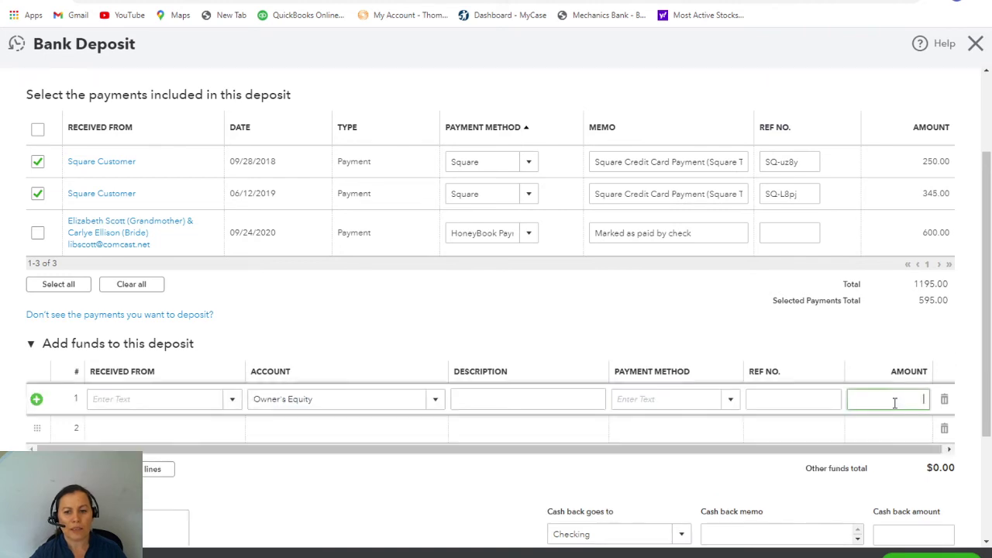
pyautogui.write('-59')
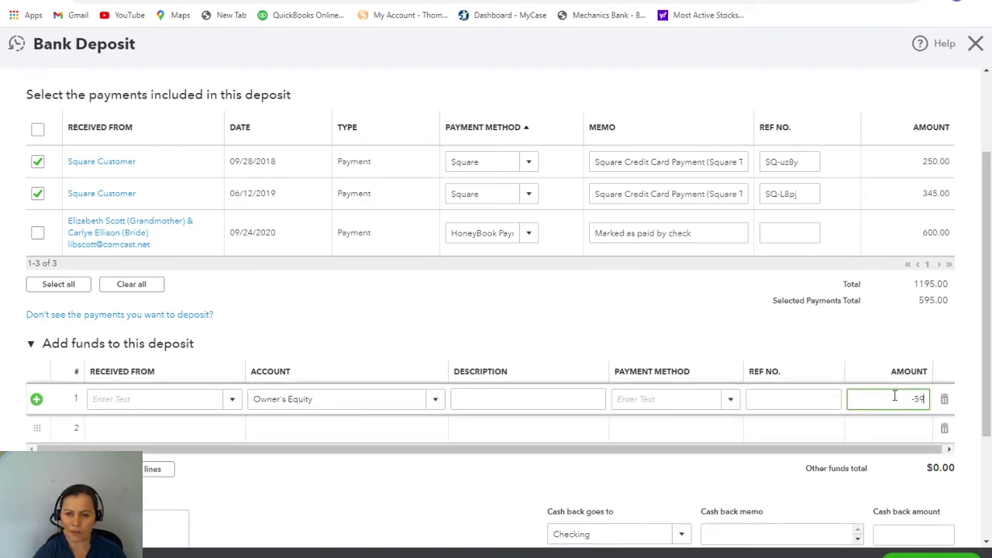
pyautogui.write('5.00')
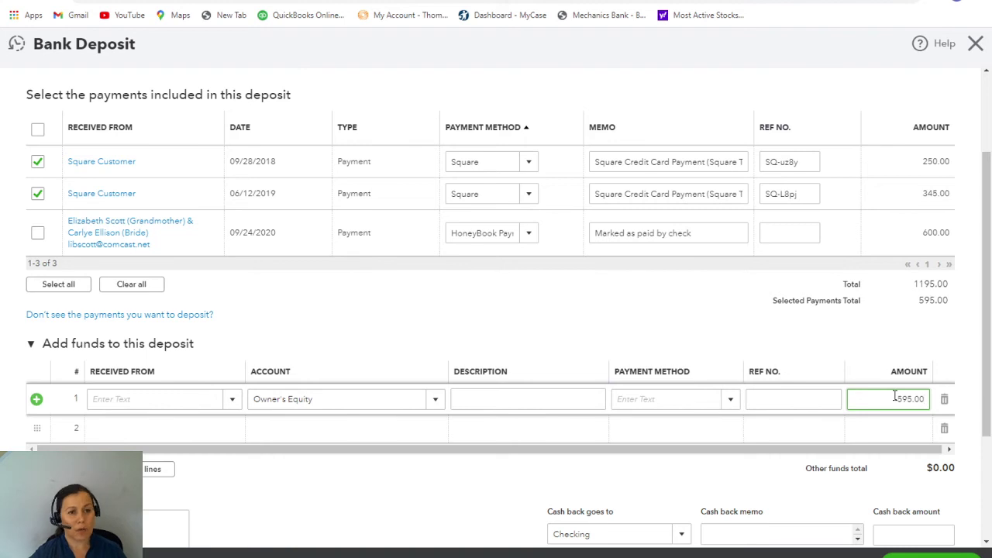
# Set the bank deposit's account to Clearance account.
pyautogui.scroll(3, 887, 311)
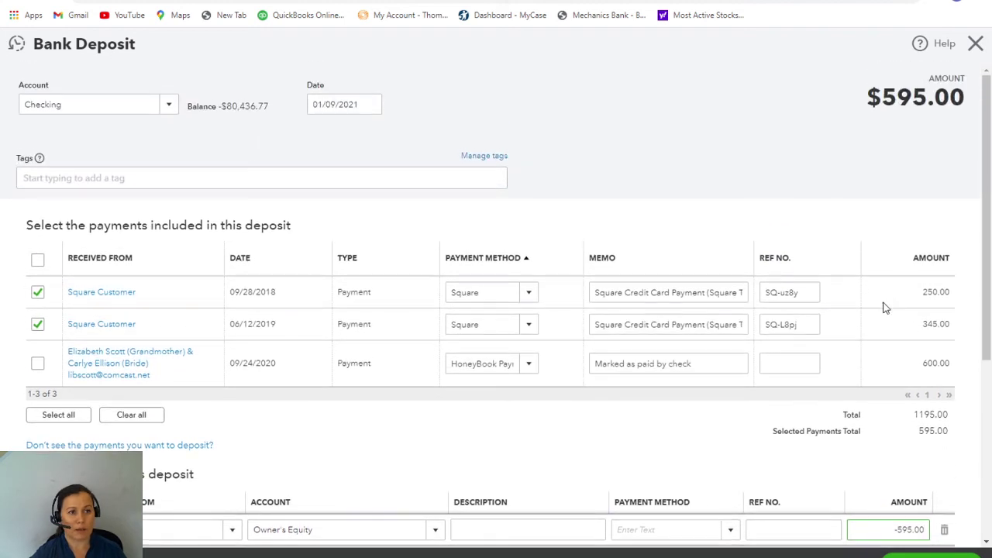
pyautogui.click(169, 106)
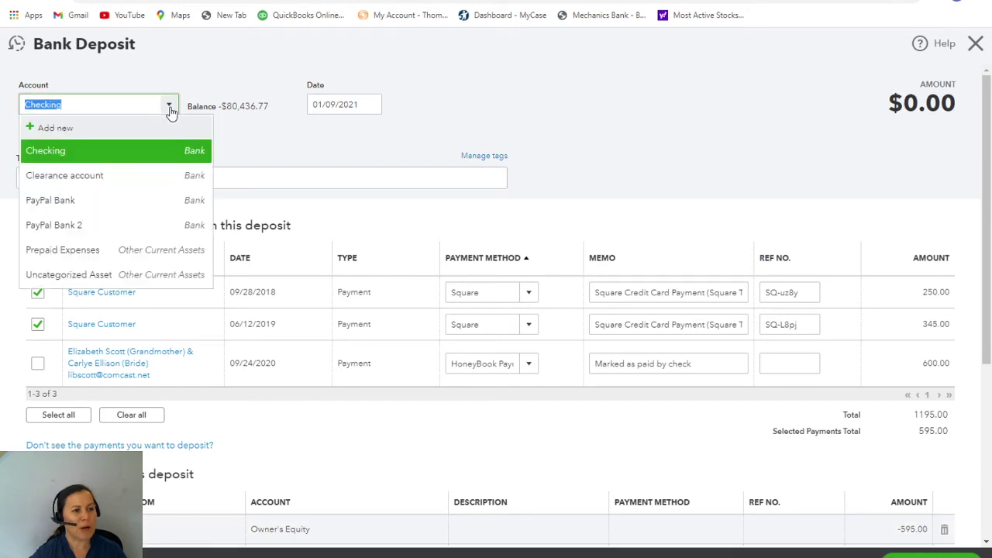
pyautogui.click(88, 175)
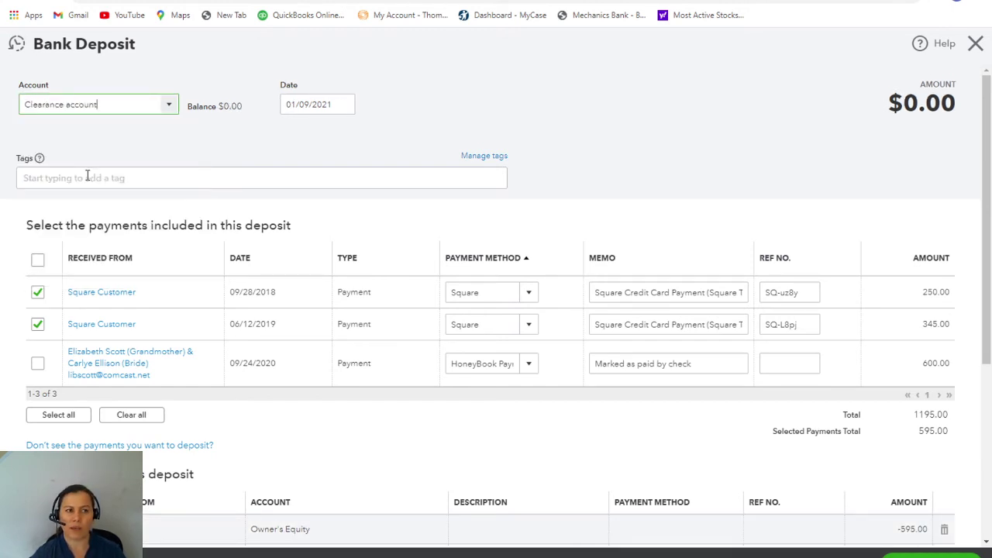
pyautogui.click(165, 104)
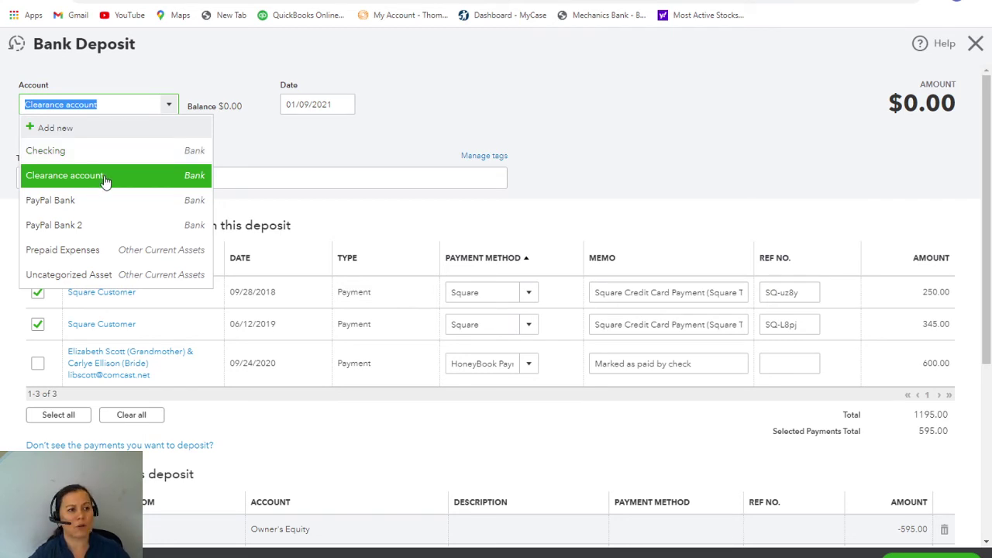
pyautogui.click(106, 179)
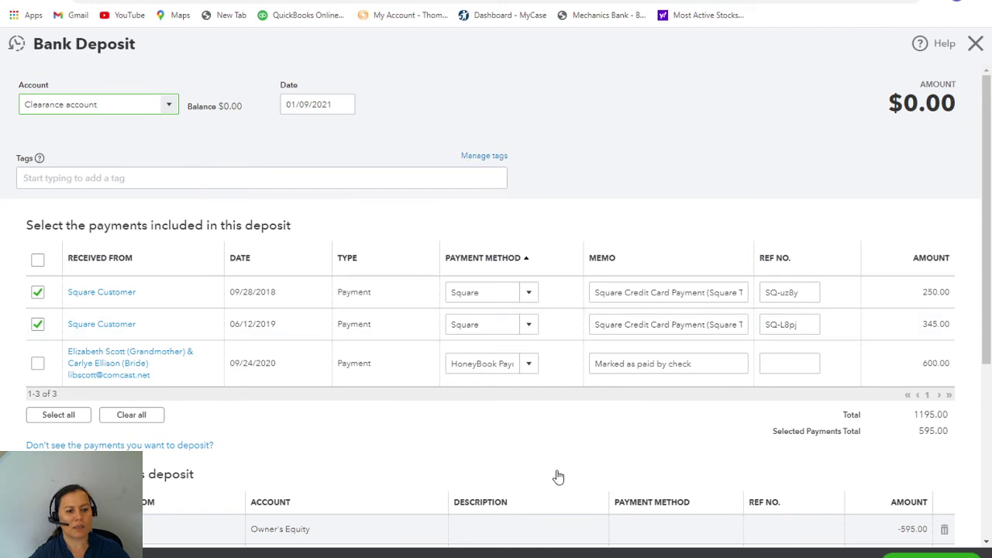
# Review the deposit's selected payments, added funds and total, and save the deposit.
pyautogui.scroll(-3, 494, 488)
pyautogui.scroll(-1, 500, 488)
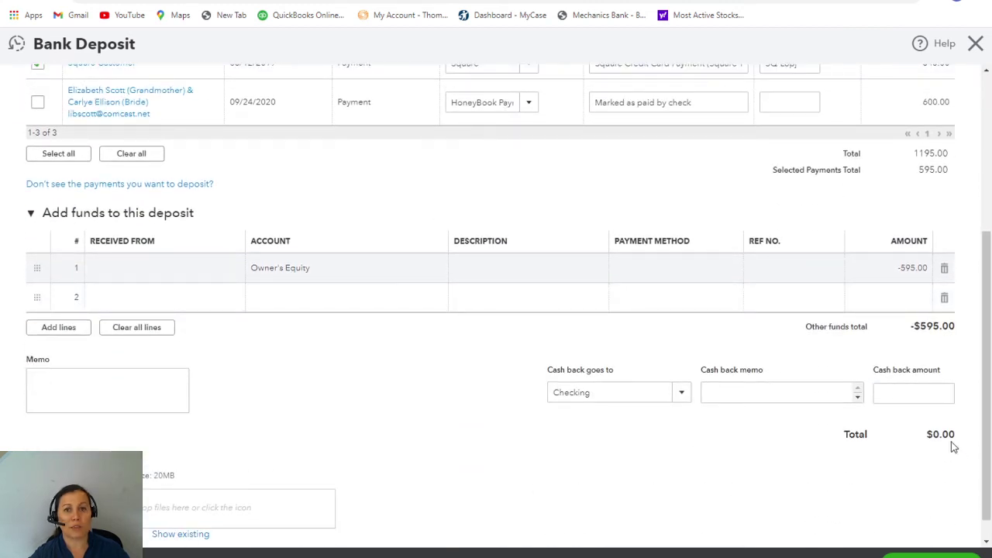
pyautogui.scroll(3, 917, 409)
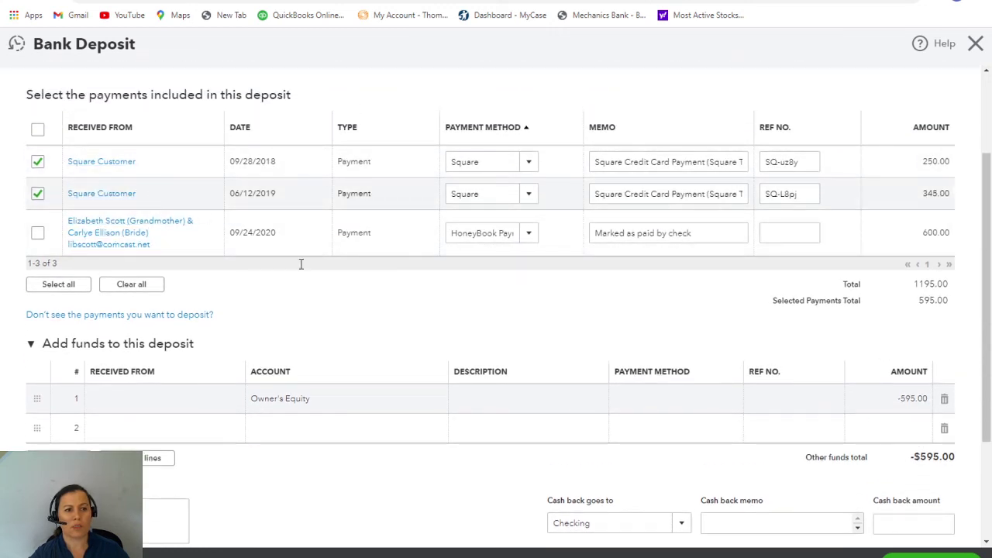
pyautogui.scroll(-1, 555, 377)
pyautogui.scroll(3, 553, 373)
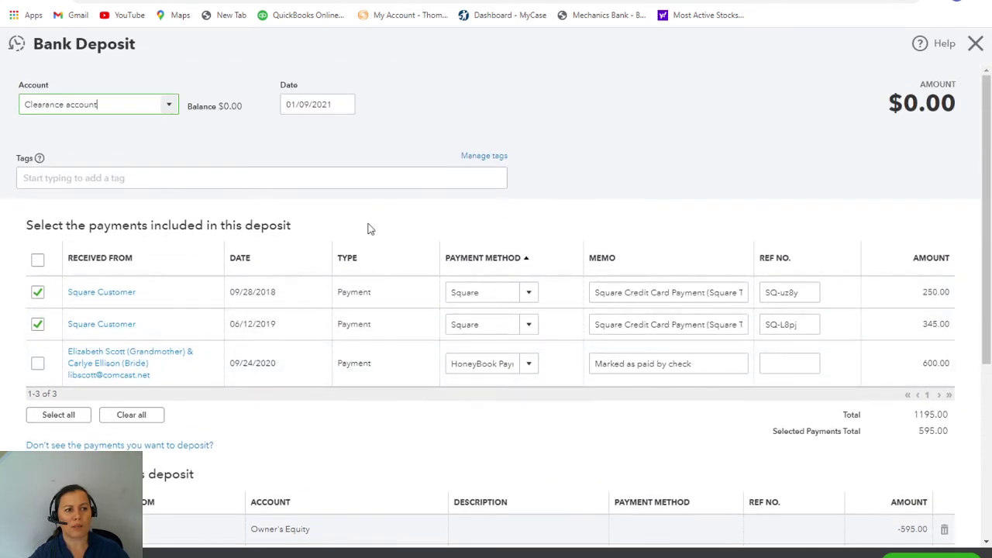
pyautogui.scroll(-4, 310, 182)
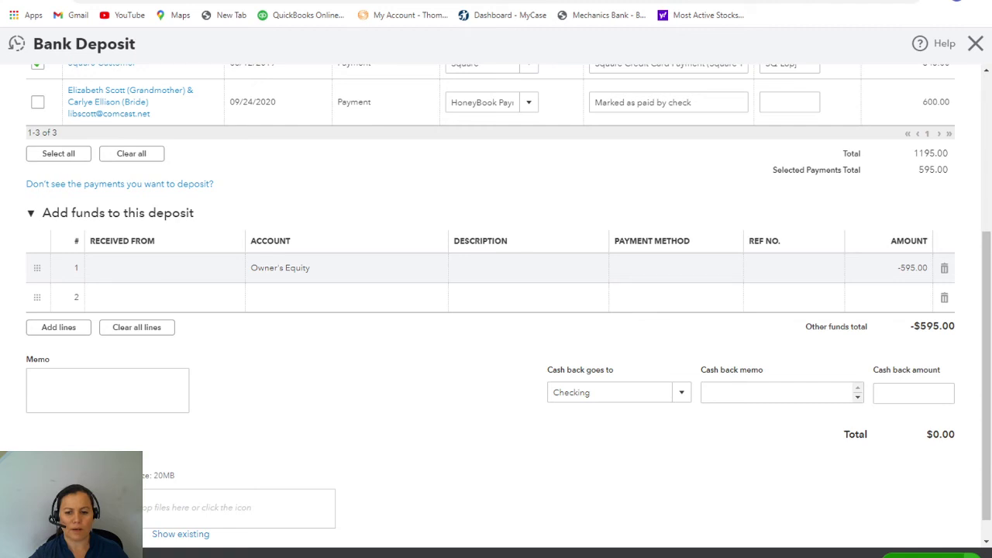
pyautogui.click(927, 556)
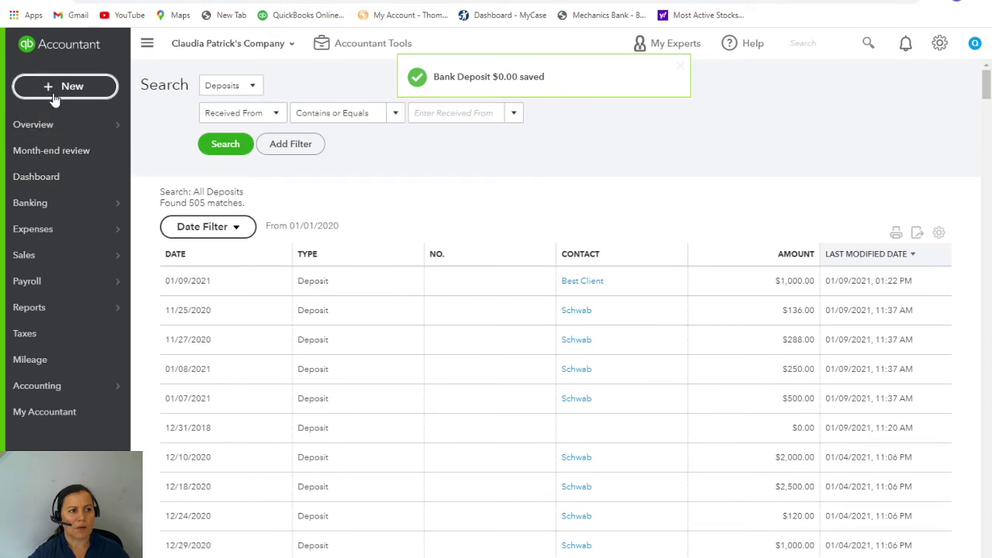
# Open a new bank deposit to check which payments are still waiting for deposit, and close it without saving.
pyautogui.click(51, 90)
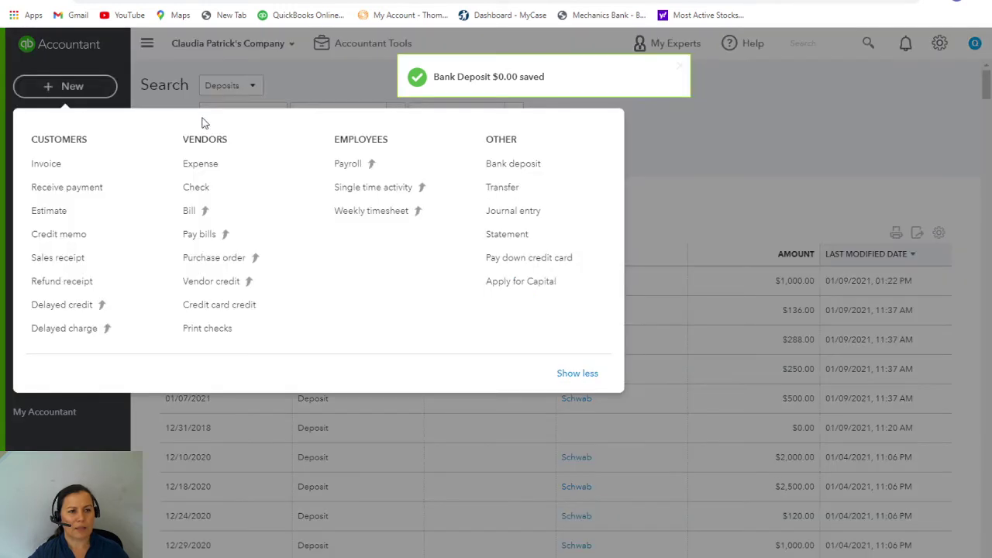
pyautogui.click(516, 169)
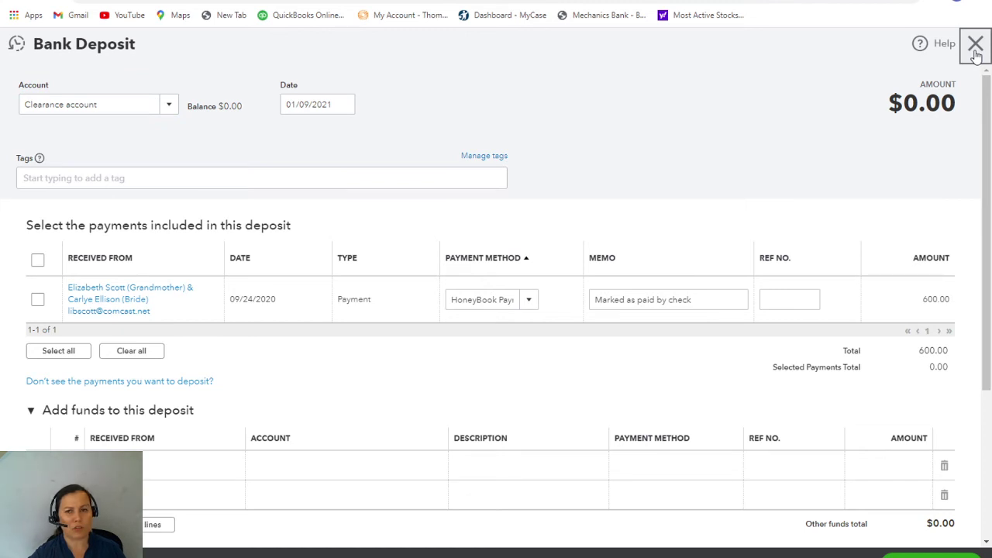
pyautogui.click(976, 46)
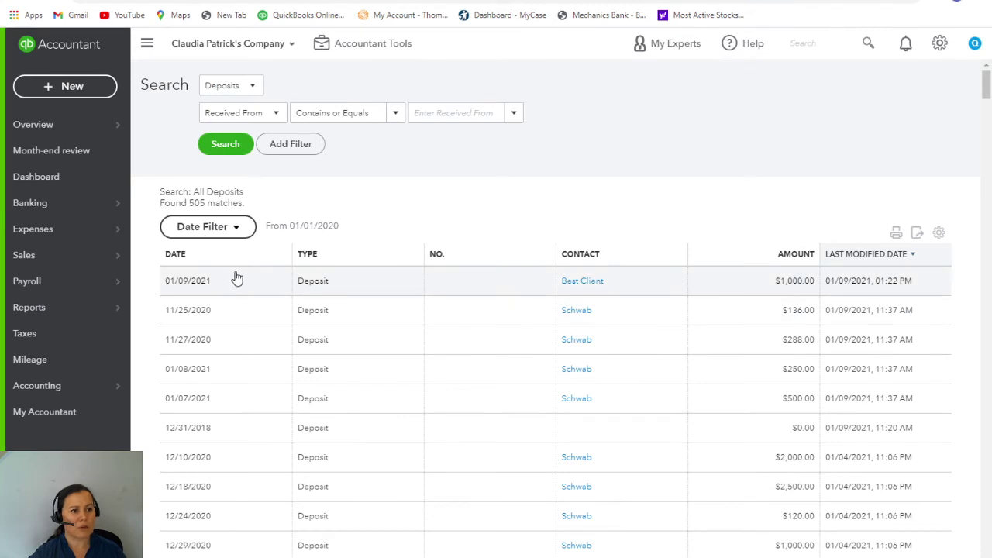
# Open the bank transactions and look through the Checking account's for-review list for a received payment.
pyautogui.moveTo(23, 206)
pyautogui.click(197, 210)
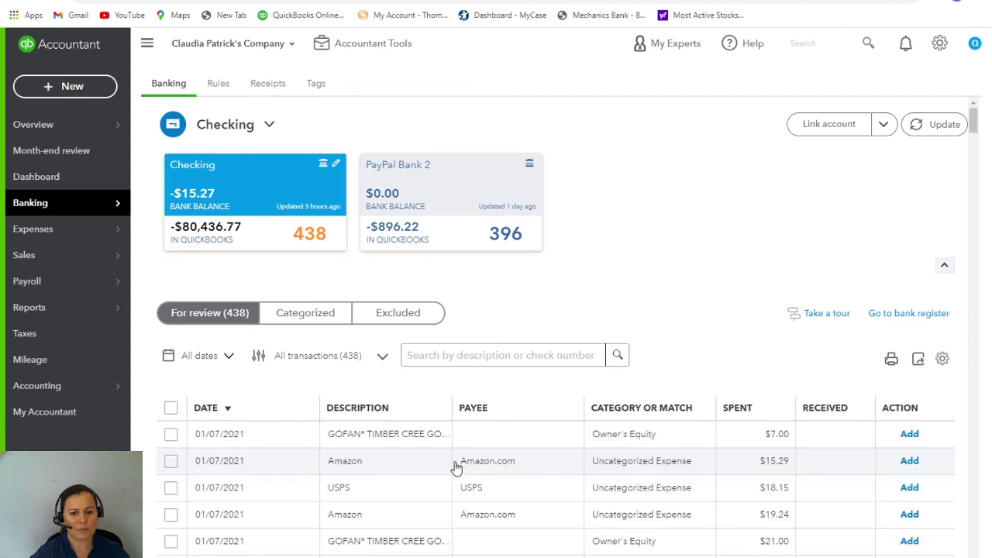
pyautogui.scroll(-3, 547, 432)
pyautogui.scroll(3, 549, 434)
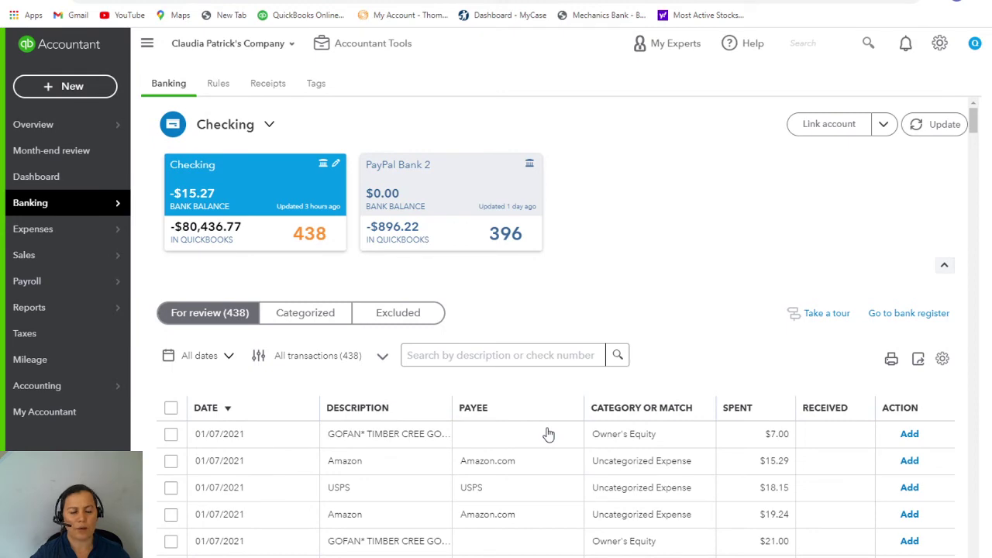
pyautogui.scroll(-3, 549, 432)
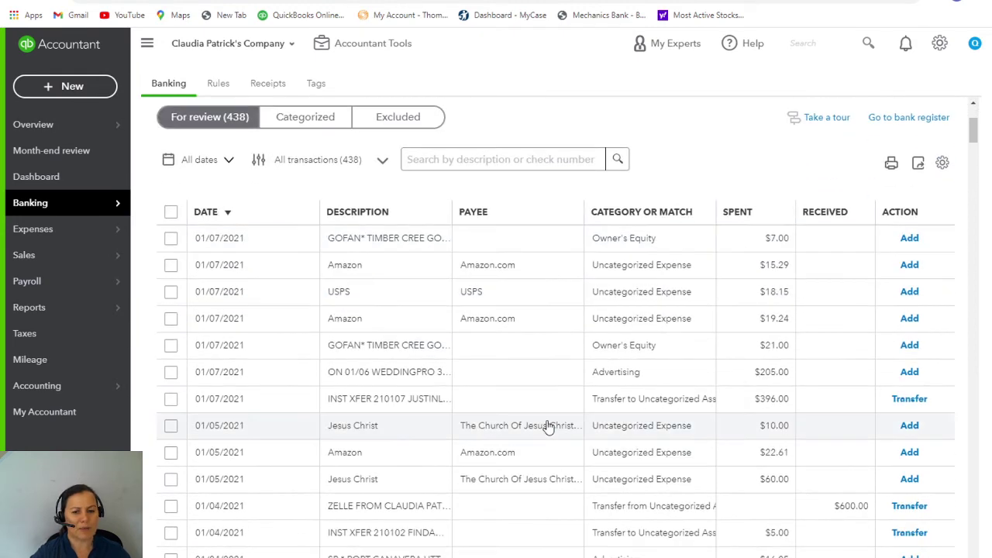
pyautogui.scroll(2, 548, 431)
pyautogui.scroll(-2, 548, 428)
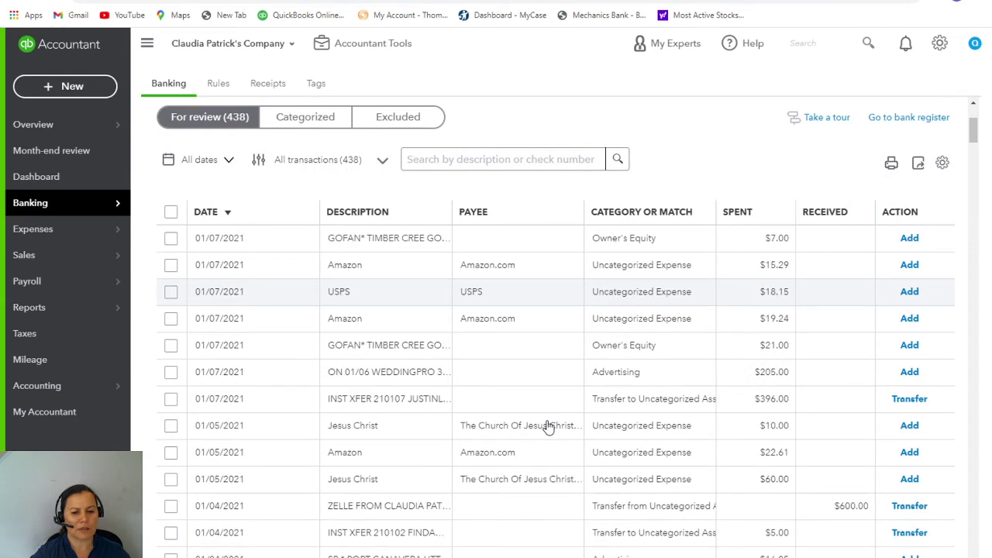
pyautogui.scroll(-2, 501, 450)
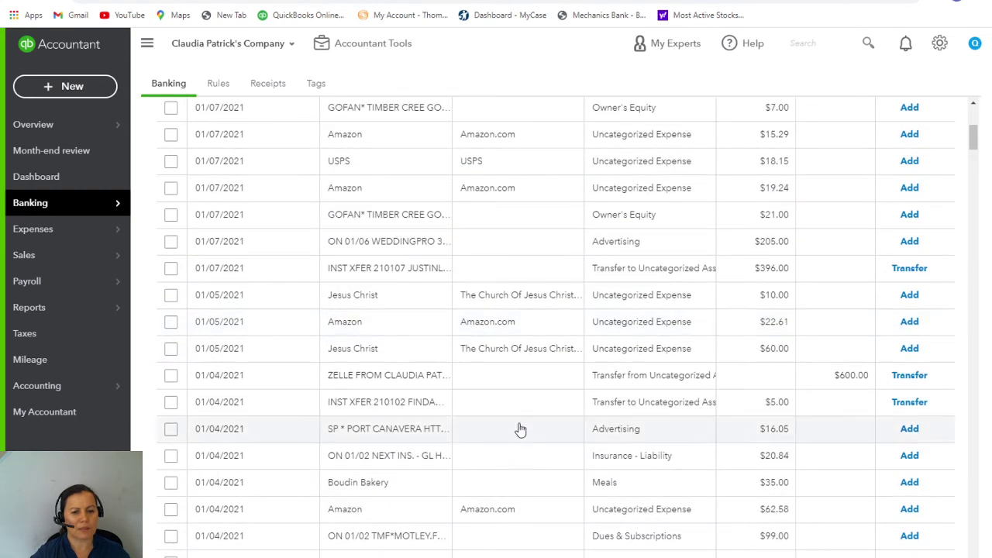
# Look for possible matches for the $600.00 Zelle receipt dated 01/04/2021, and close the search without matching.
pyautogui.click(570, 379)
pyautogui.scroll(-2, 569, 378)
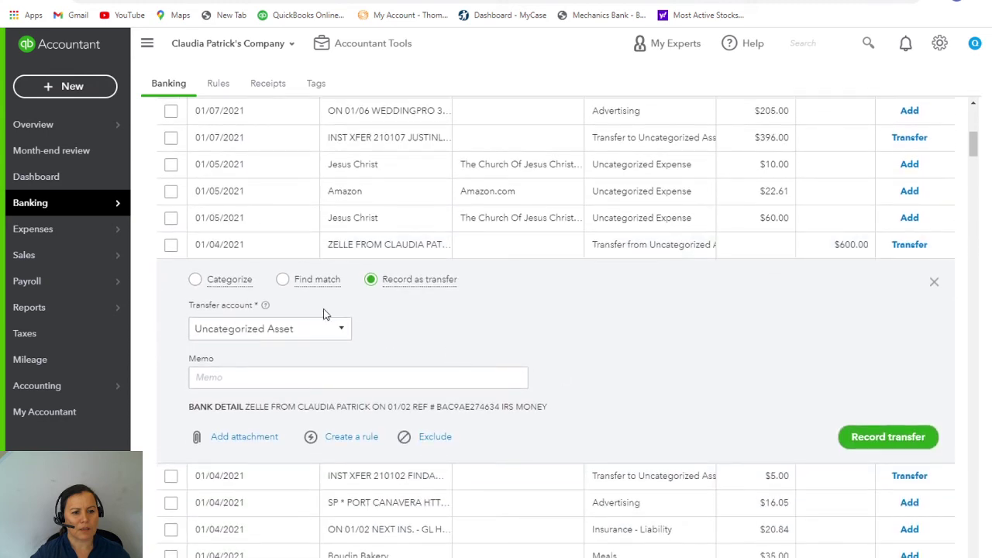
pyautogui.click(283, 280)
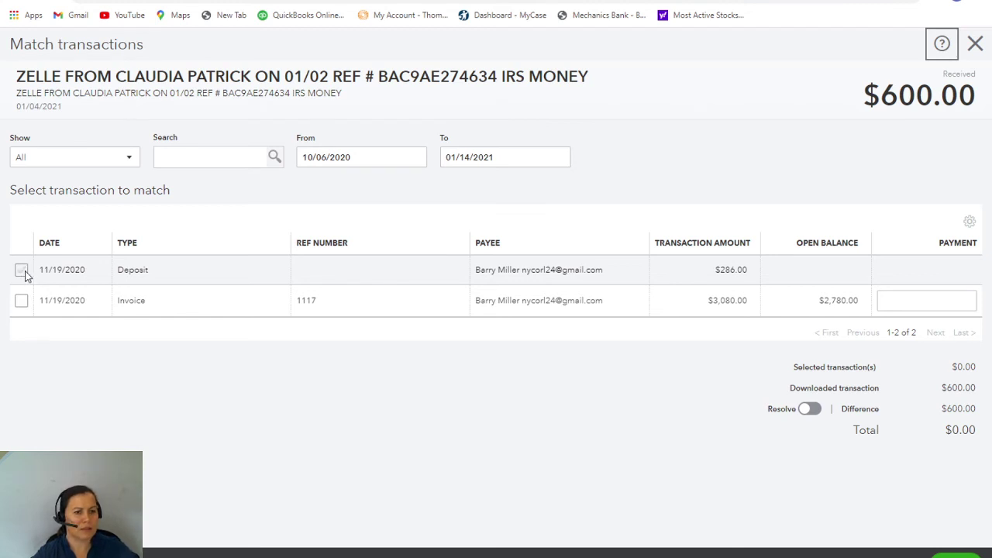
pyautogui.click(974, 48)
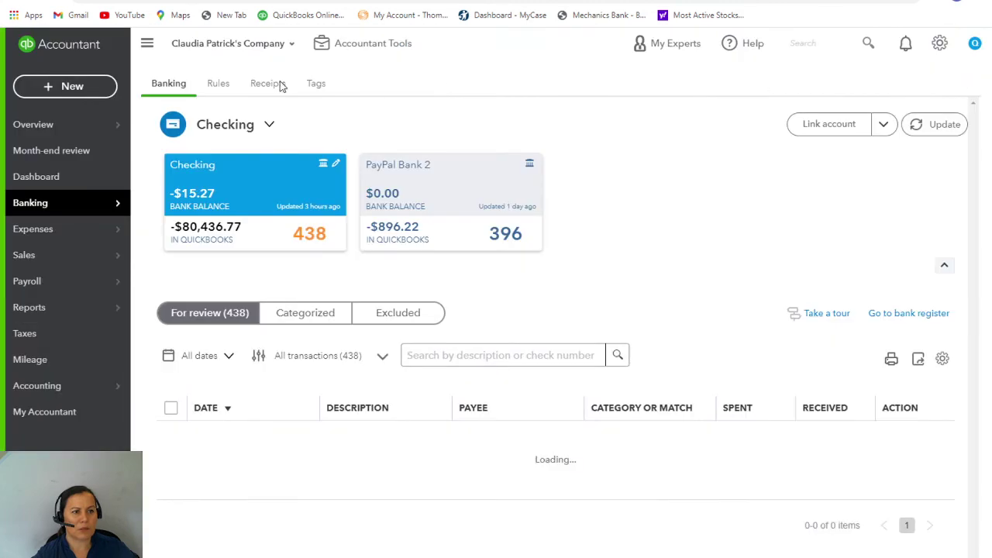
# Start a new bank deposit and include the 600.00 HoneyBook payment dated 09/24/2020.
pyautogui.click(51, 88)
pyautogui.click(51, 87)
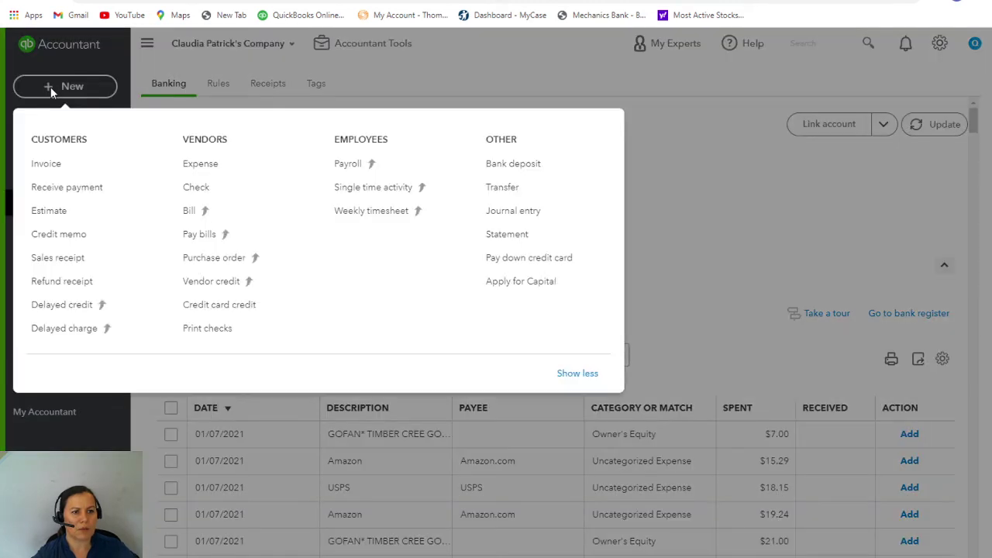
pyautogui.click(518, 170)
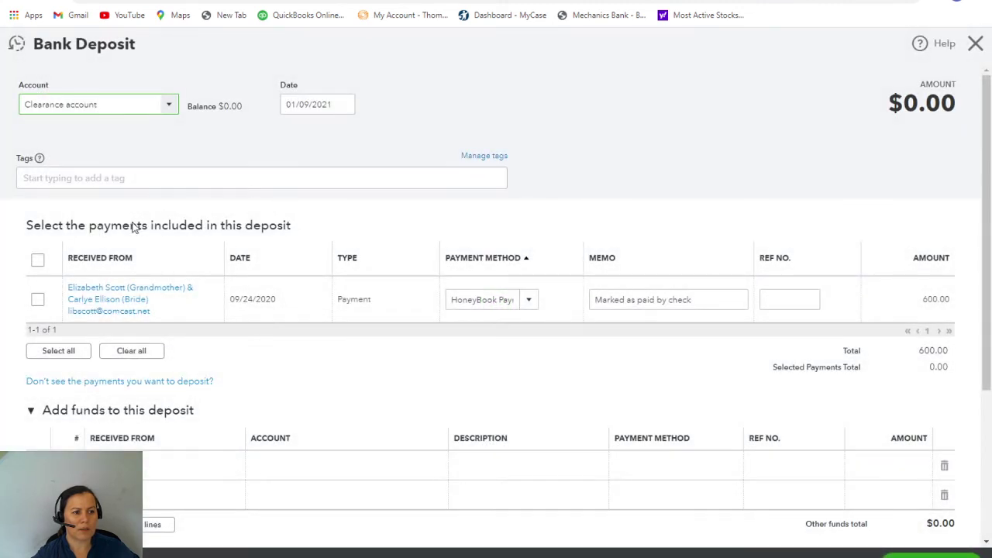
pyautogui.click(37, 299)
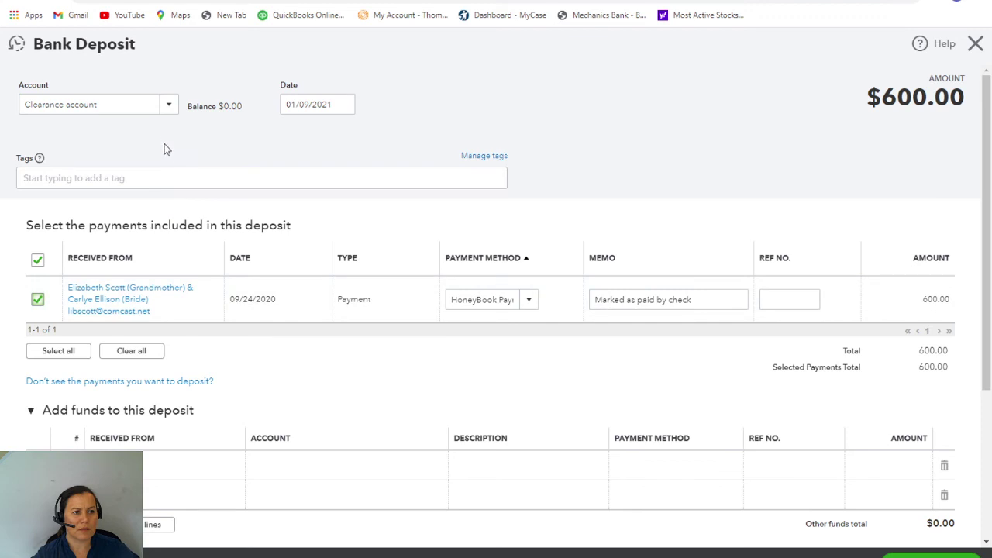
pyautogui.click(169, 106)
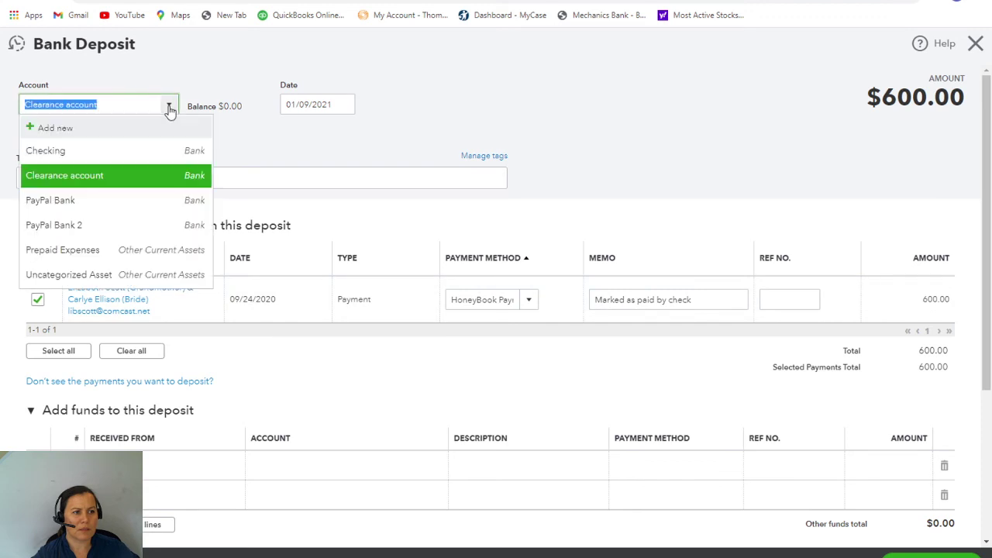
pyautogui.click(60, 151)
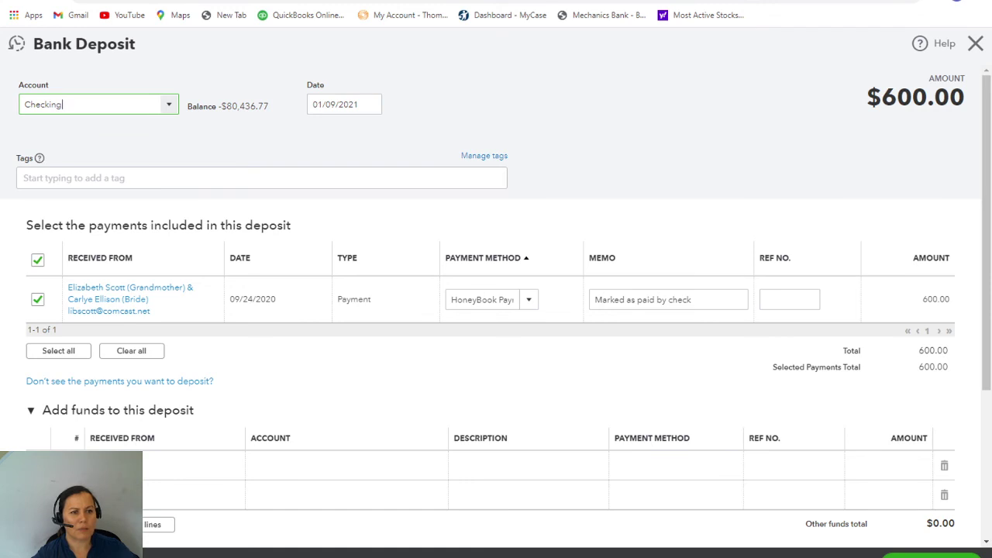
pyautogui.click(972, 45)
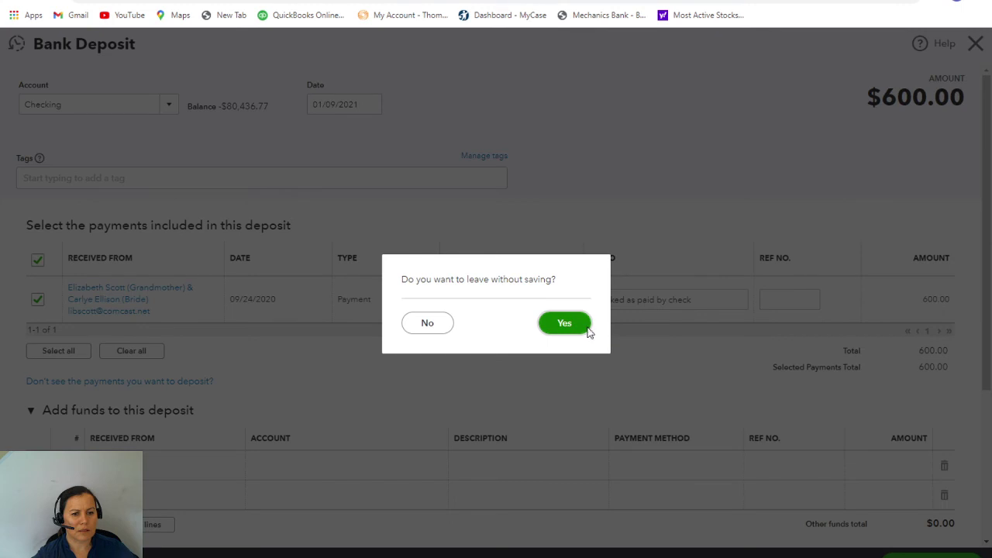
pyautogui.click(587, 328)
# Check the date of the $600.00 Zelle receipt in the Checking account's for-review list.
pyautogui.scroll(-5, 625, 461)
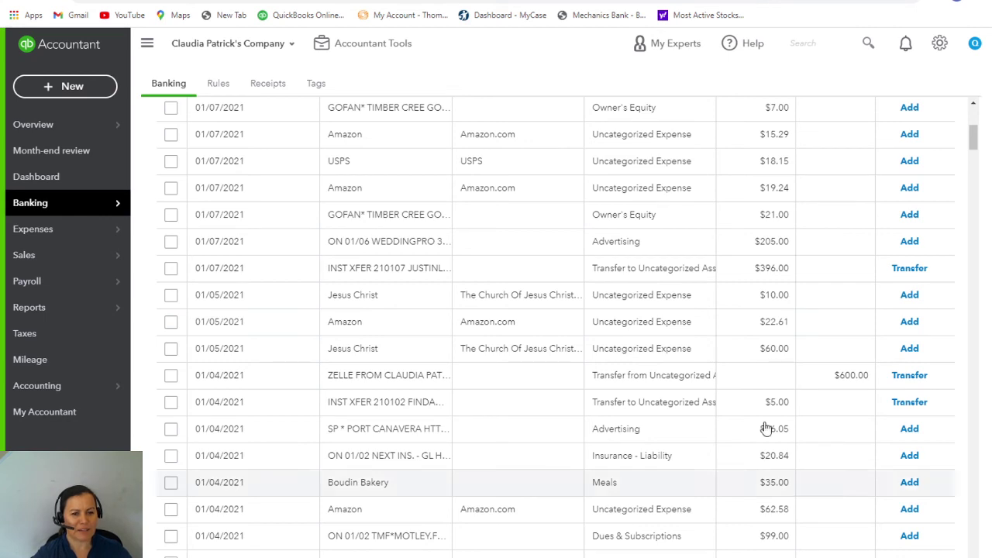
pyautogui.click(64, 85)
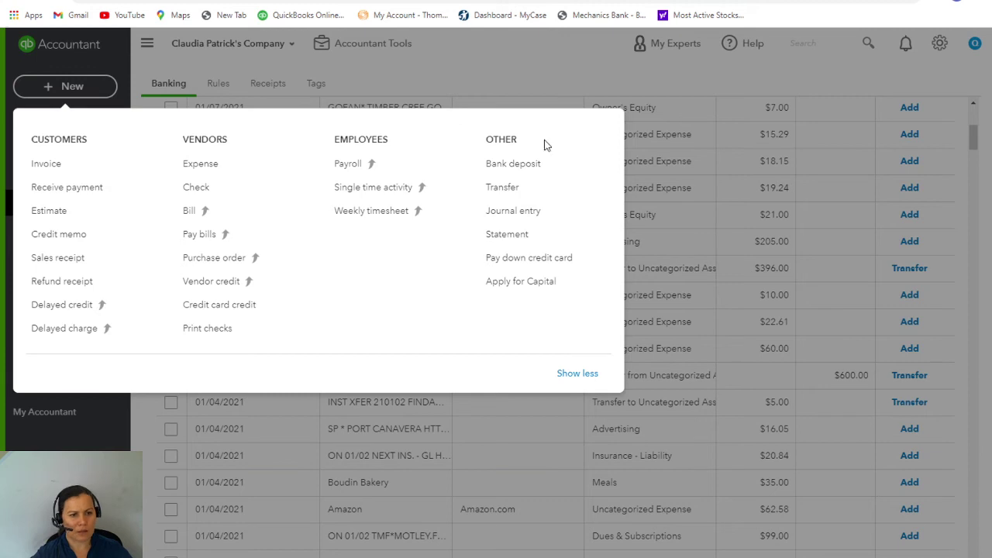
pyautogui.moveTo(436, 140); pyautogui.dragTo(841, 385)
pyautogui.click(840, 385)
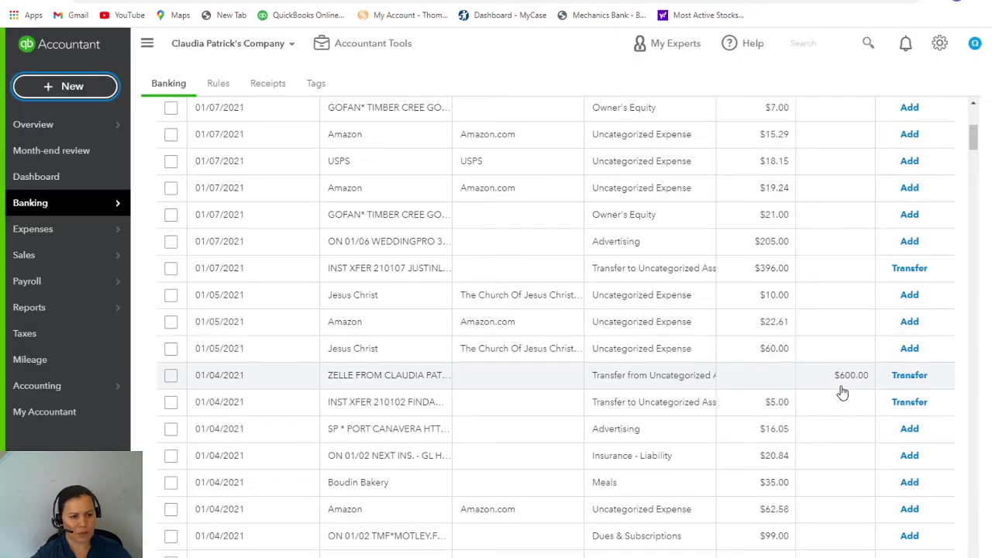
# Record and save a bank deposit to Checking dated 01/04/2021 that includes the 600.00 HoneyBook payment.
pyautogui.click(44, 91)
pyautogui.click(503, 166)
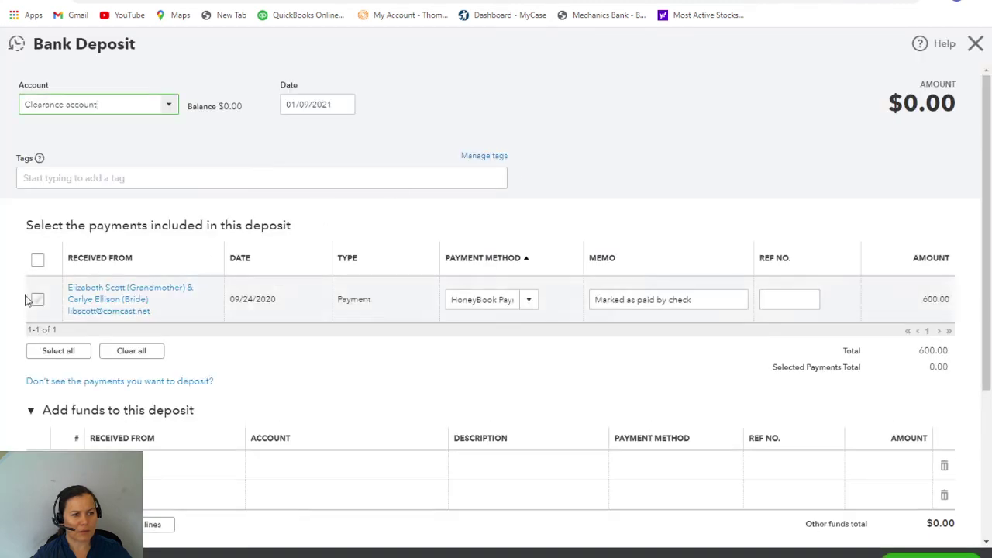
pyautogui.click(37, 300)
pyautogui.click(343, 104)
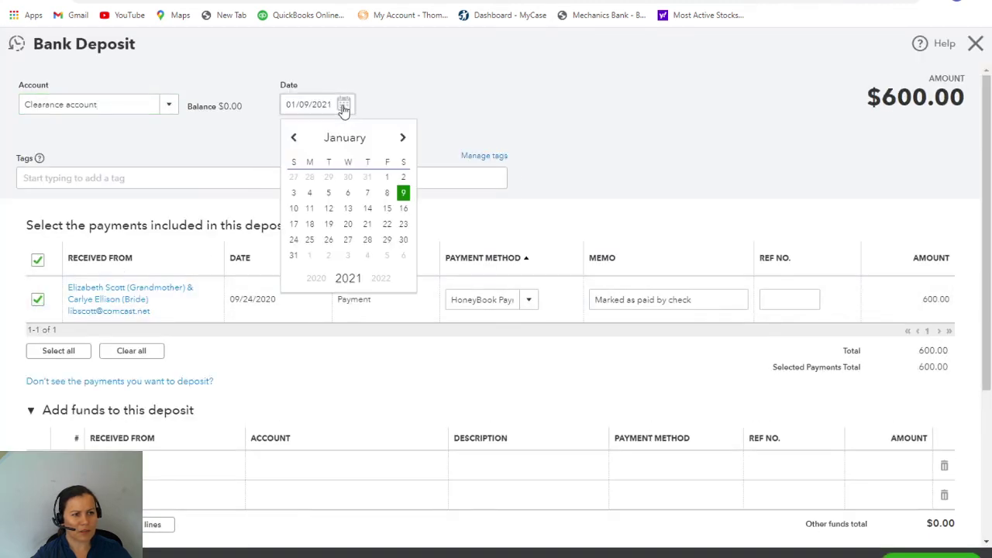
pyautogui.click(311, 193)
pyautogui.click(169, 104)
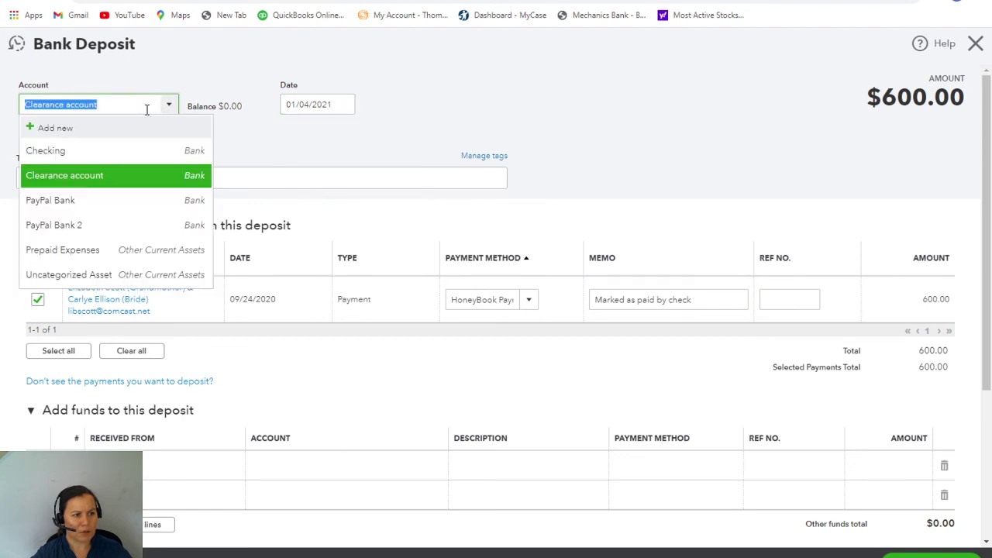
pyautogui.click(85, 152)
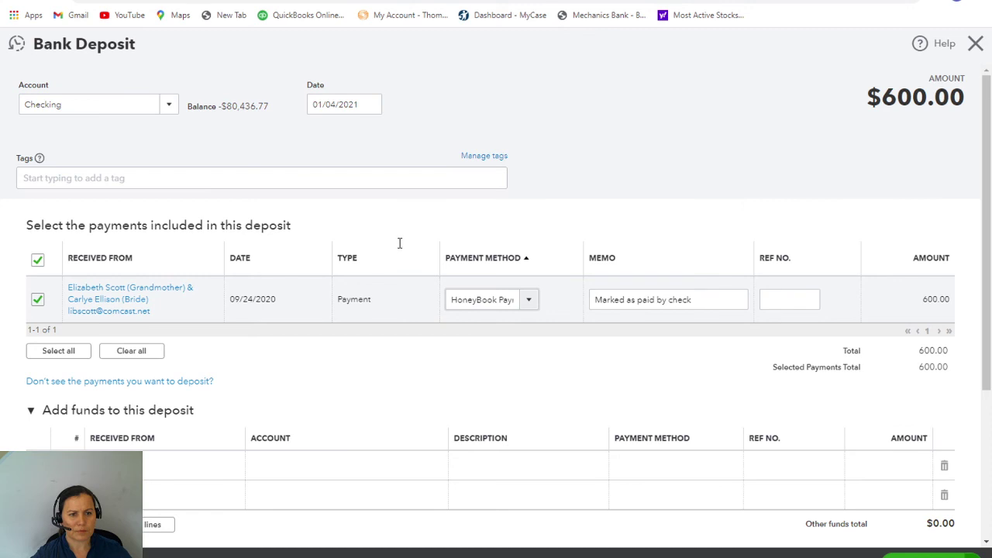
pyautogui.hotkey('ctrl', 'alt', 'd')
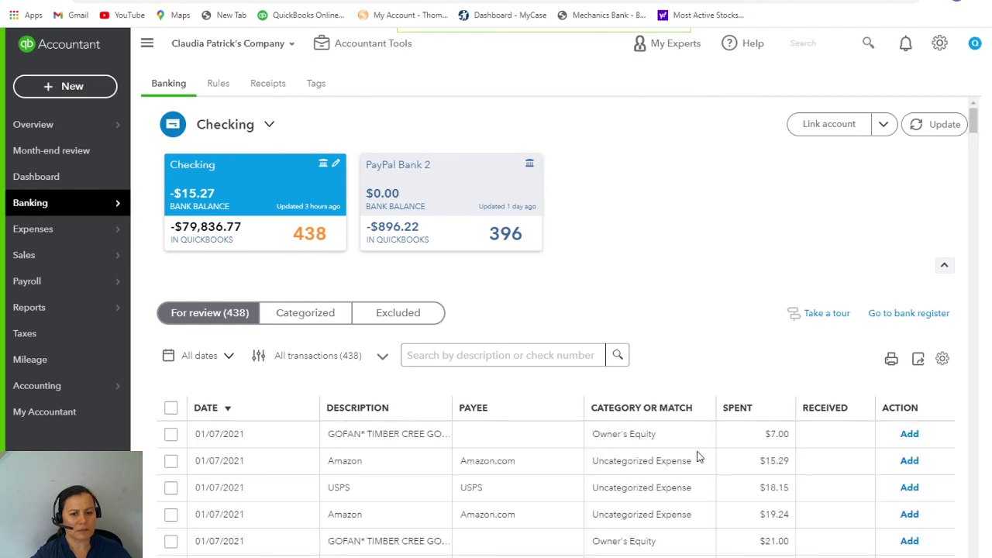
# Match the $600.00 Zelle receipt dated 01/04/2021 with its recorded deposit.
pyautogui.scroll(-3, 697, 457)
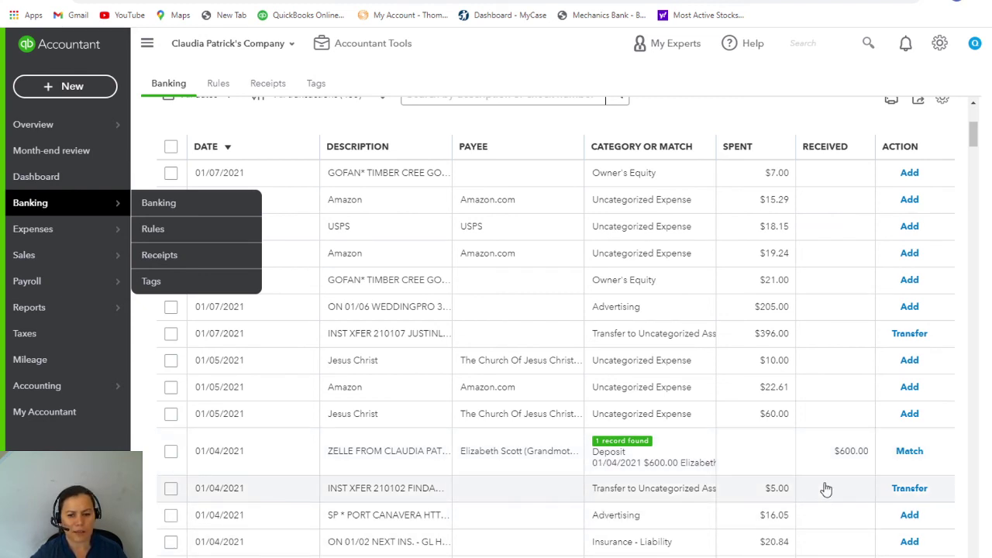
pyautogui.click(916, 456)
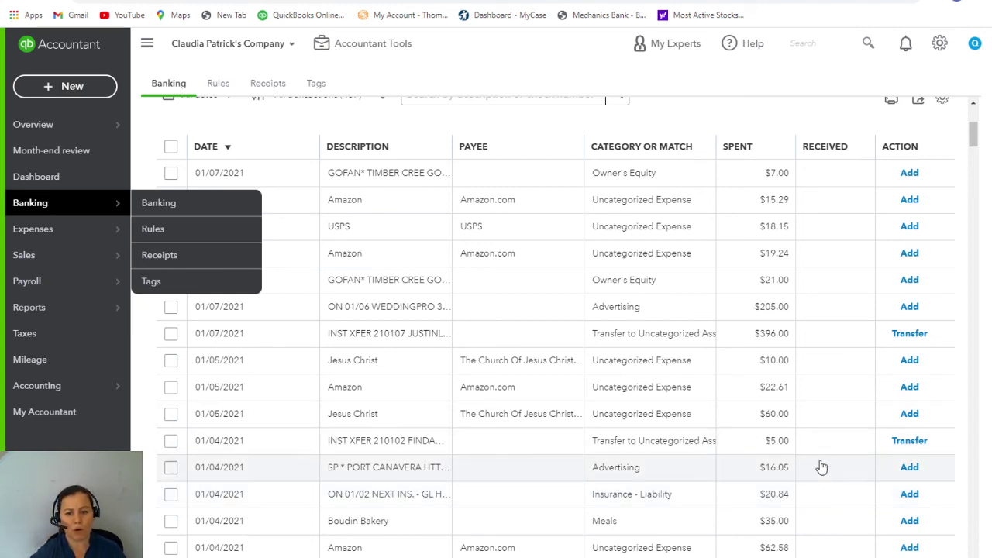
# Look further through the for-review list for other received payments.
pyautogui.scroll(-5, 820, 465)
pyautogui.scroll(-2, 819, 466)
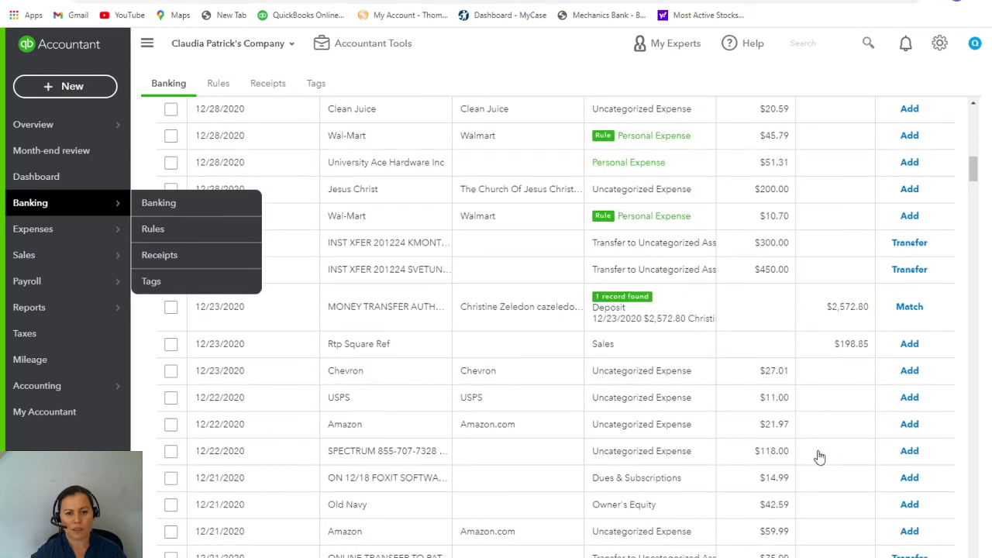